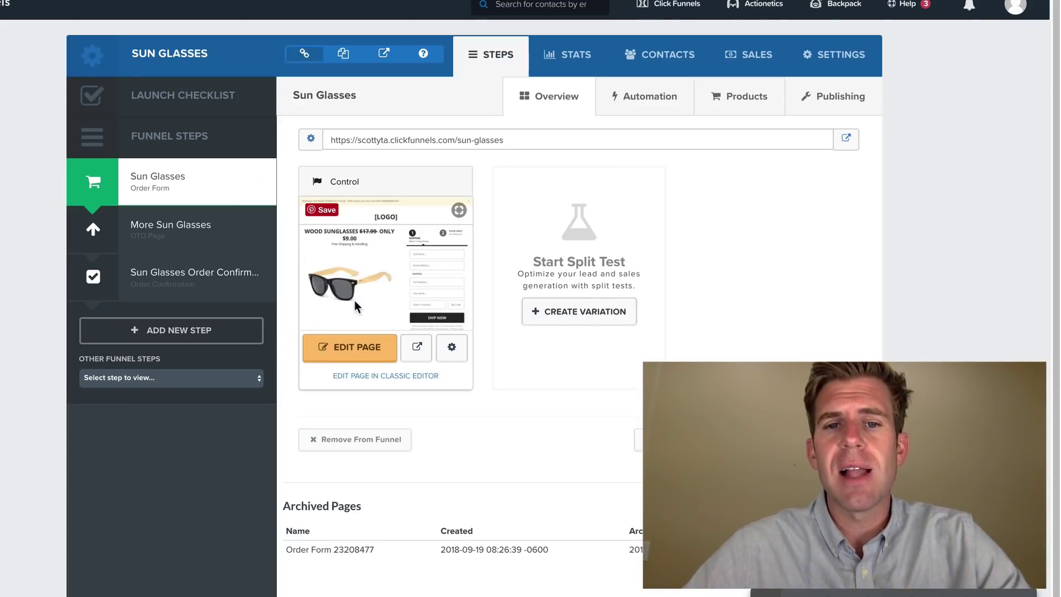
- Start a new product on the More Sun Glasses step named 2 Pair of Sunglasses
left_click(188, 228)
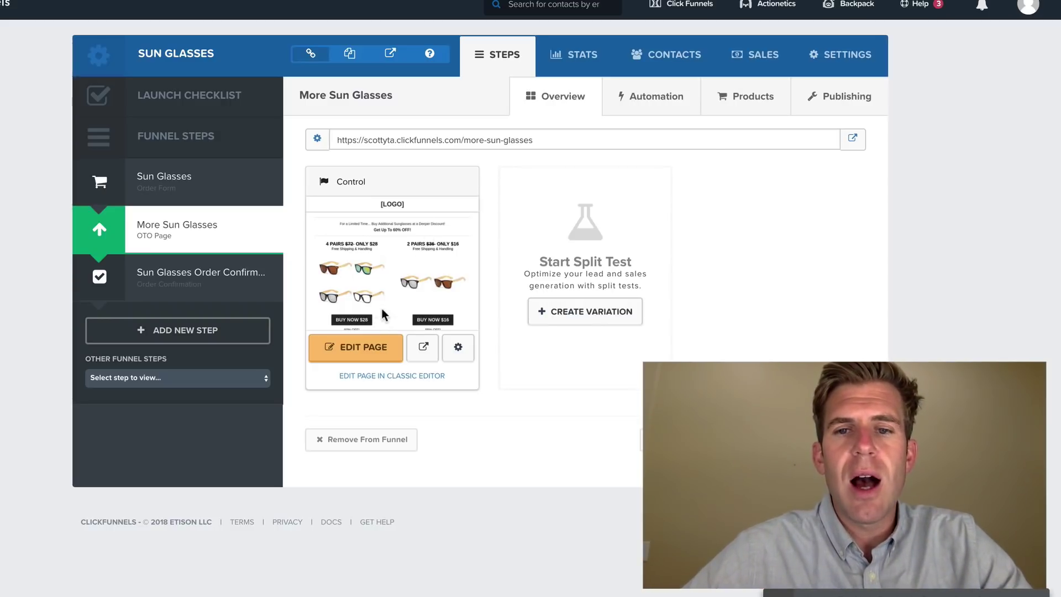
left_click(751, 108)
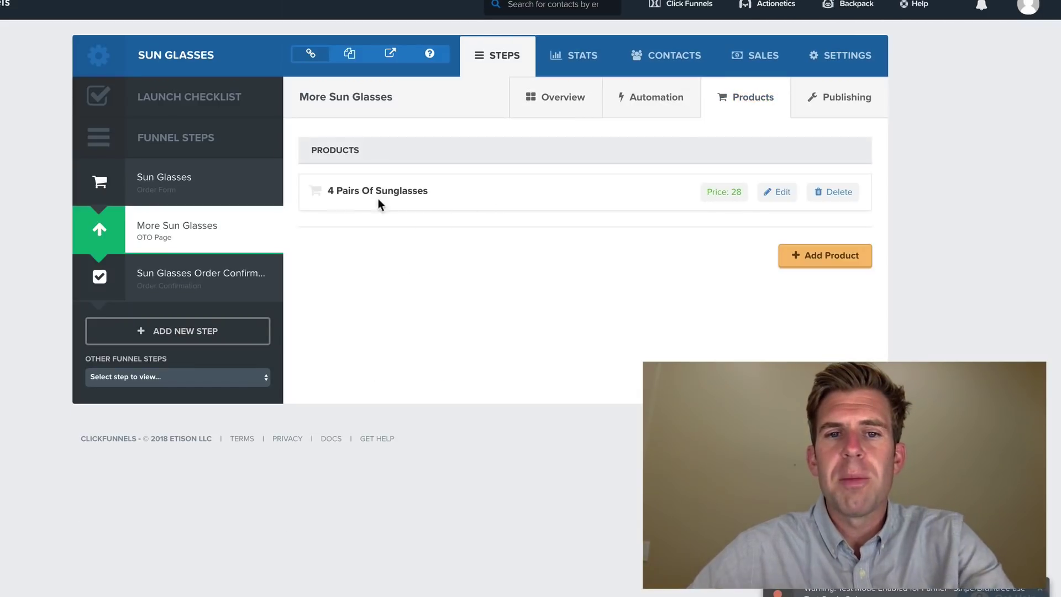
left_click(809, 269)
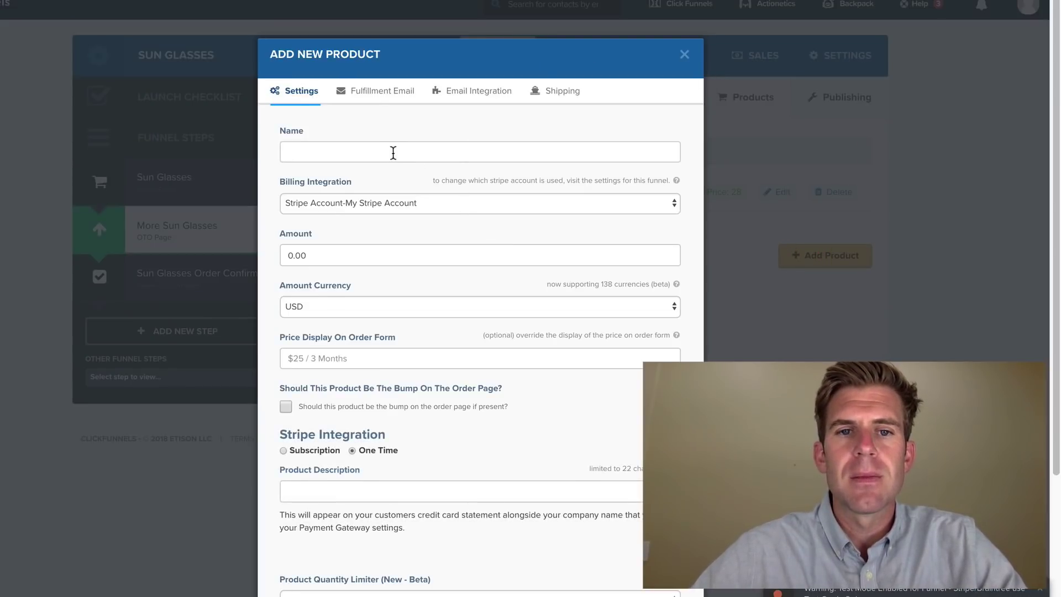
left_click(393, 153)
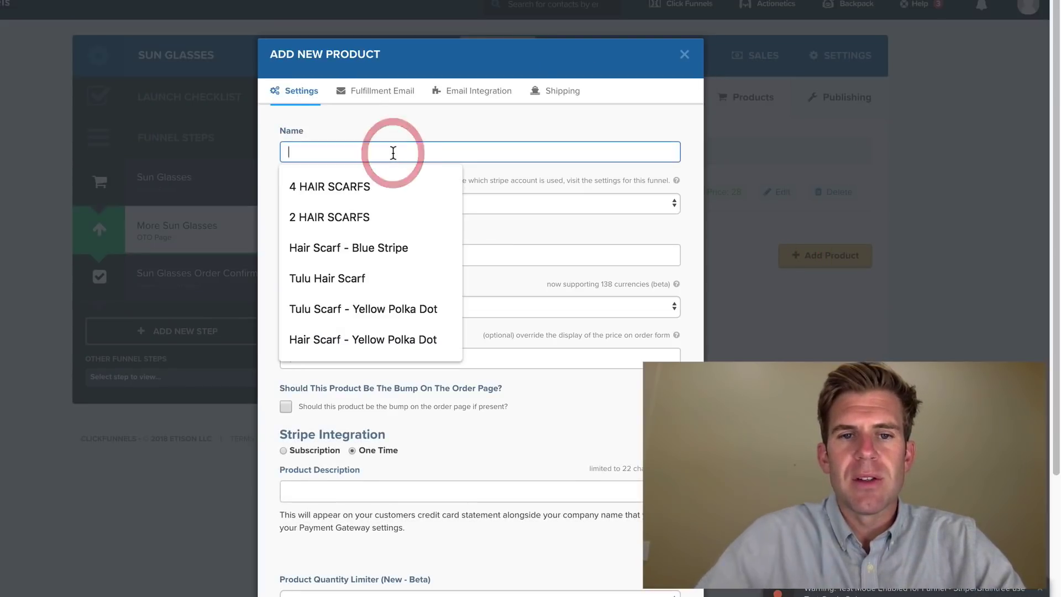
type("2")
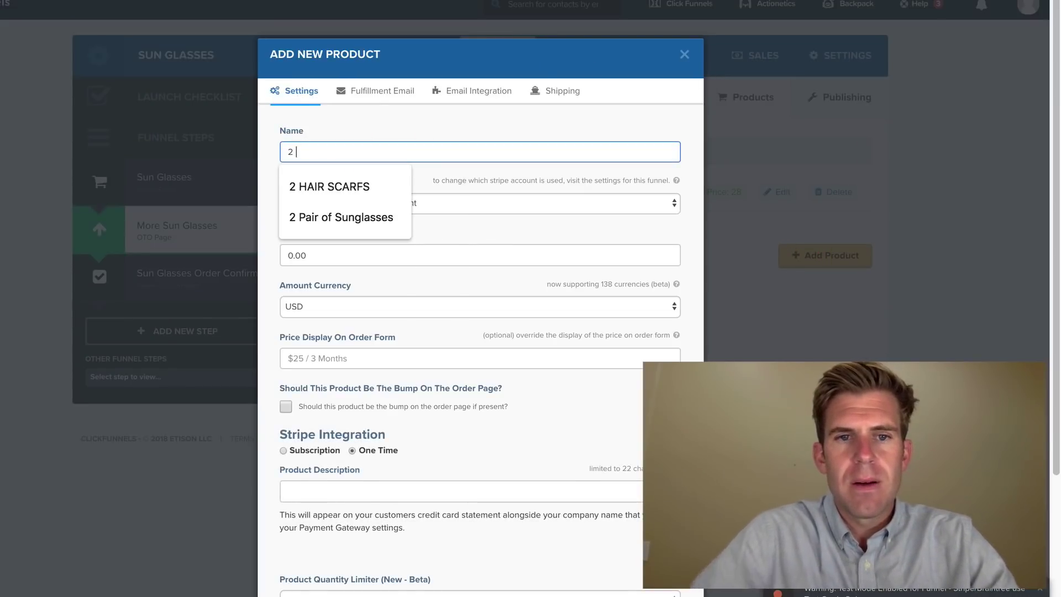
left_click(341, 219)
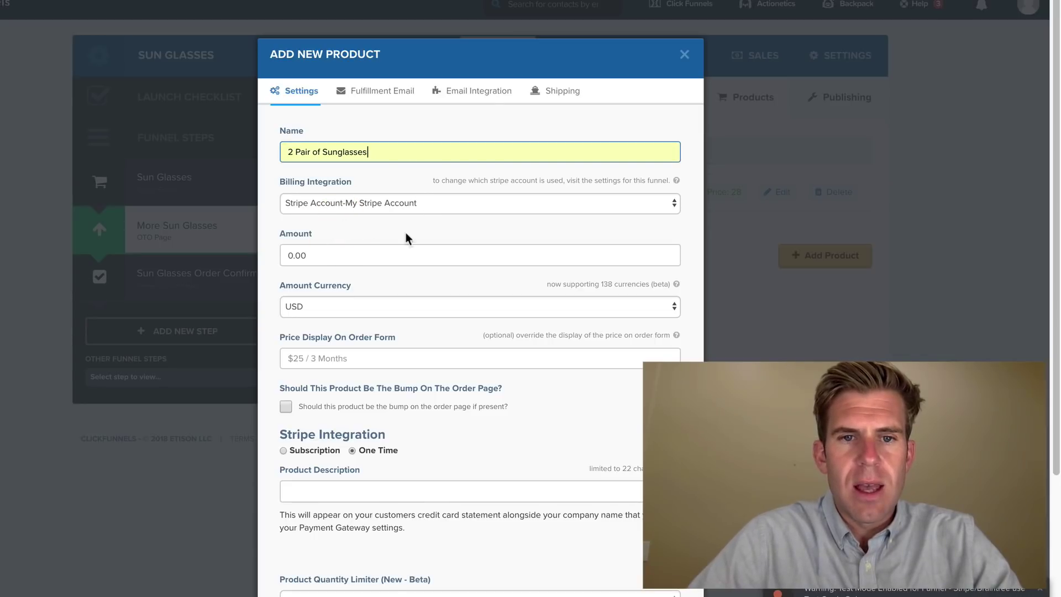
- Set amount 16, price display '$16 + Free Shipping', description '2 Pair of Sunglasses', and create the product
left_click(393, 249)
double_click(393, 251)
type("16")
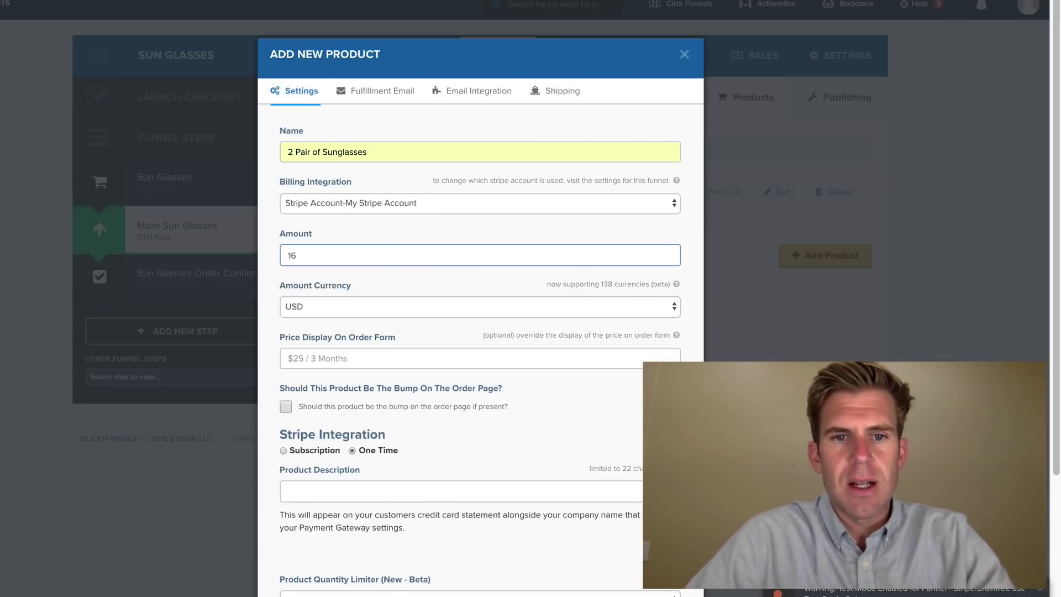
left_click(352, 359)
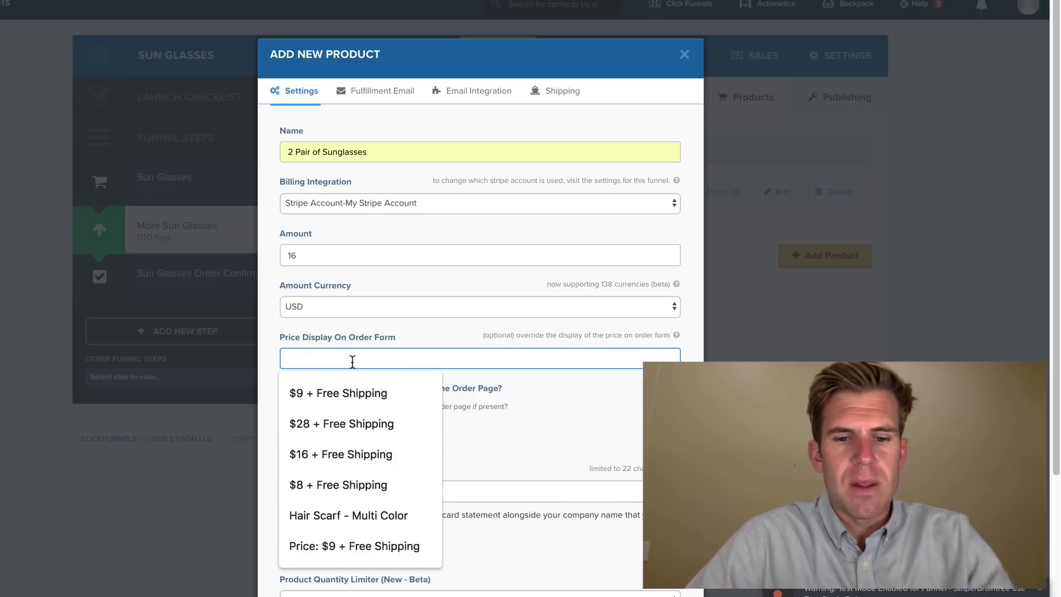
type("$16 + Free Shipping")
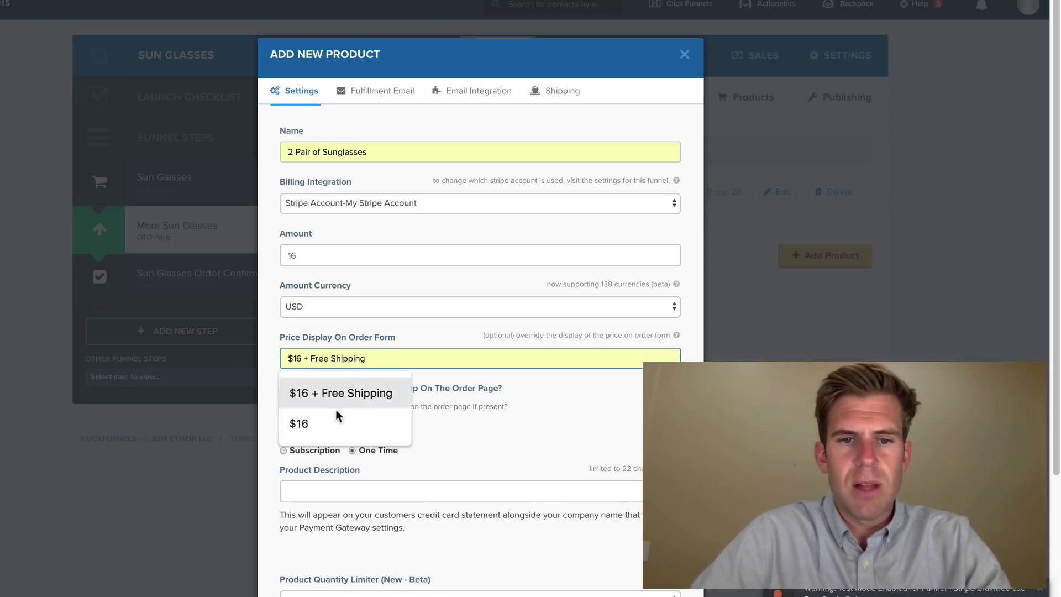
left_click(337, 408)
left_click(343, 489)
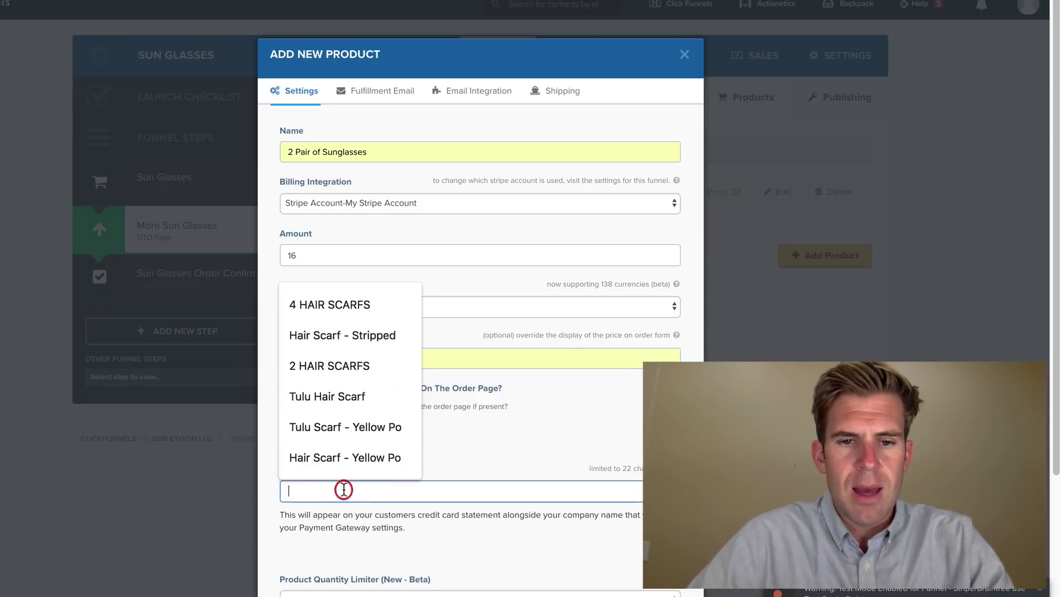
type("2 HAIR SCARFS")
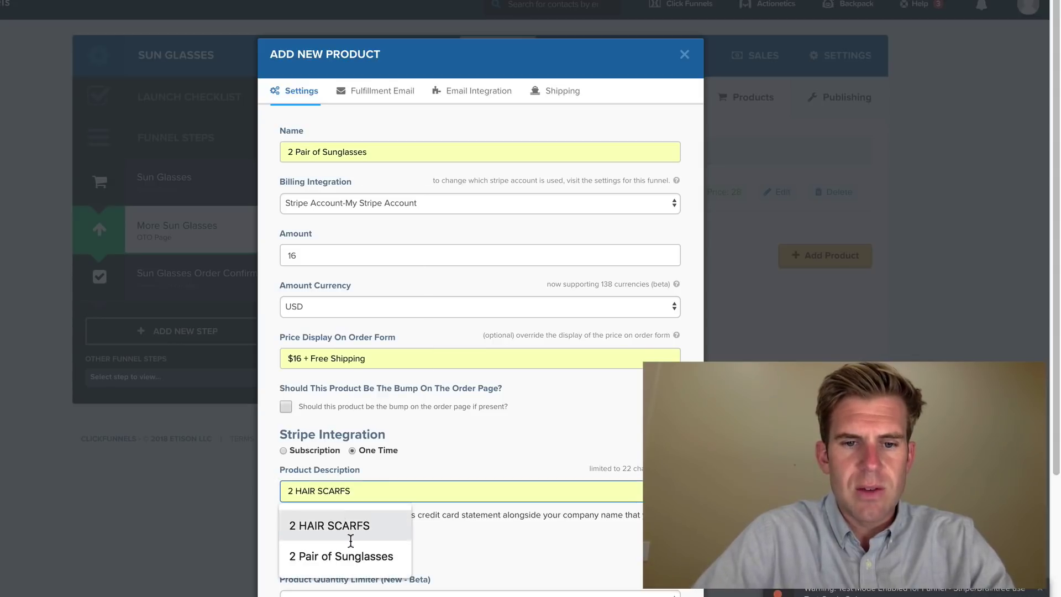
left_click(351, 556)
scroll(350, 553, "down", 4)
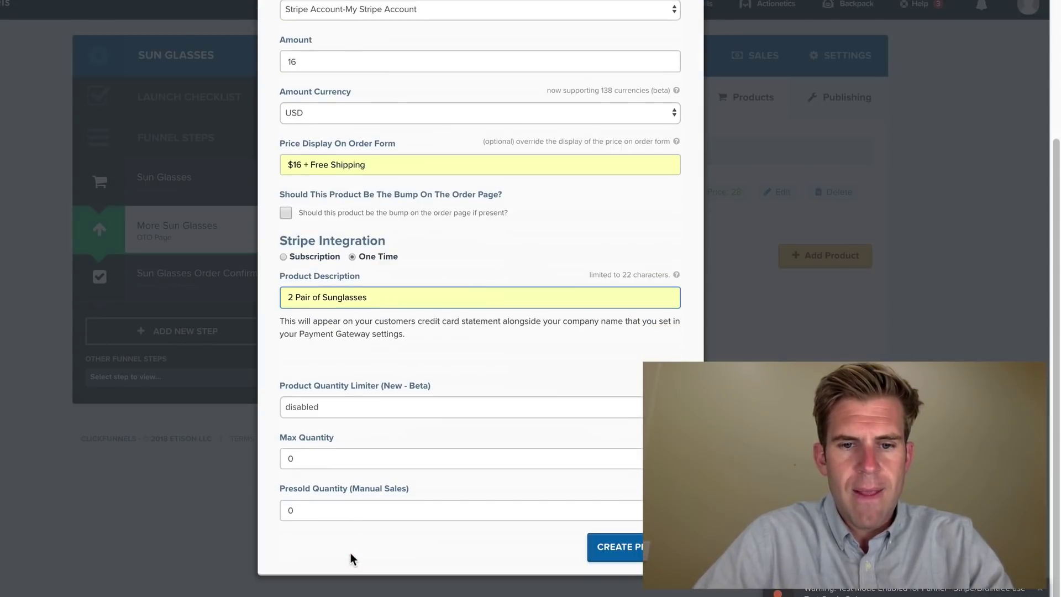
left_click(625, 558)
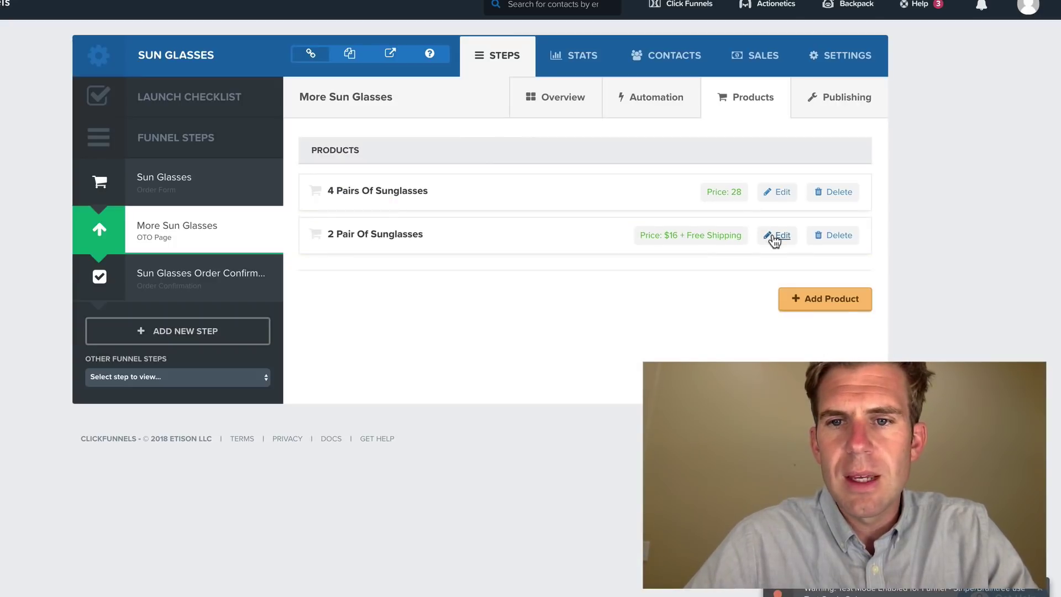
- Delete the subject and all HTML body text of the 2 Pair Of Sunglasses fulfillment email
left_click(783, 237)
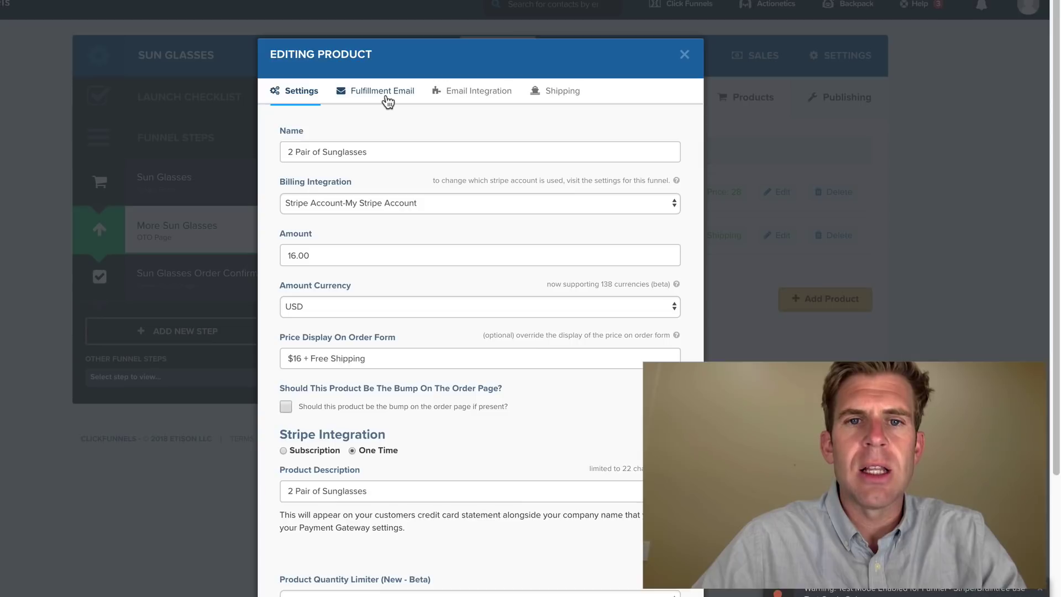
left_click(387, 99)
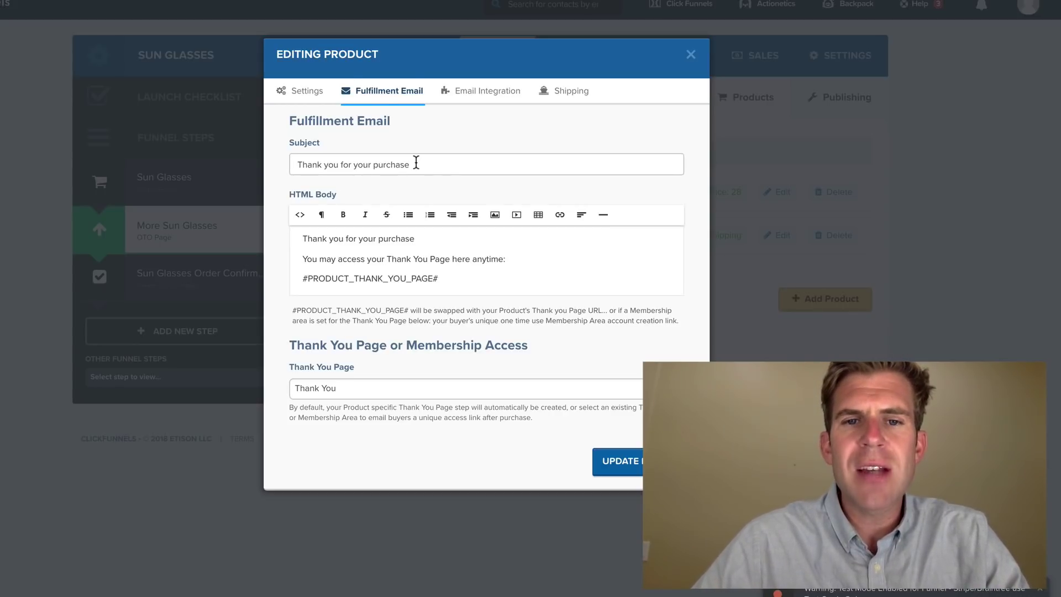
triple_click(416, 162)
key("BackSpace")
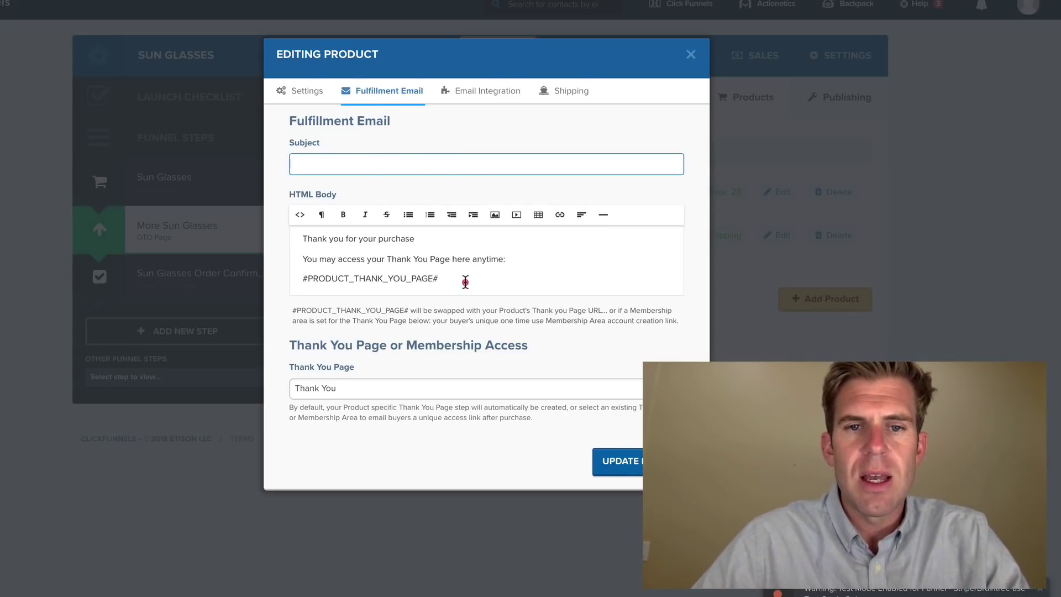
left_click_drag(465, 282, 284, 219)
key("BackSpace")
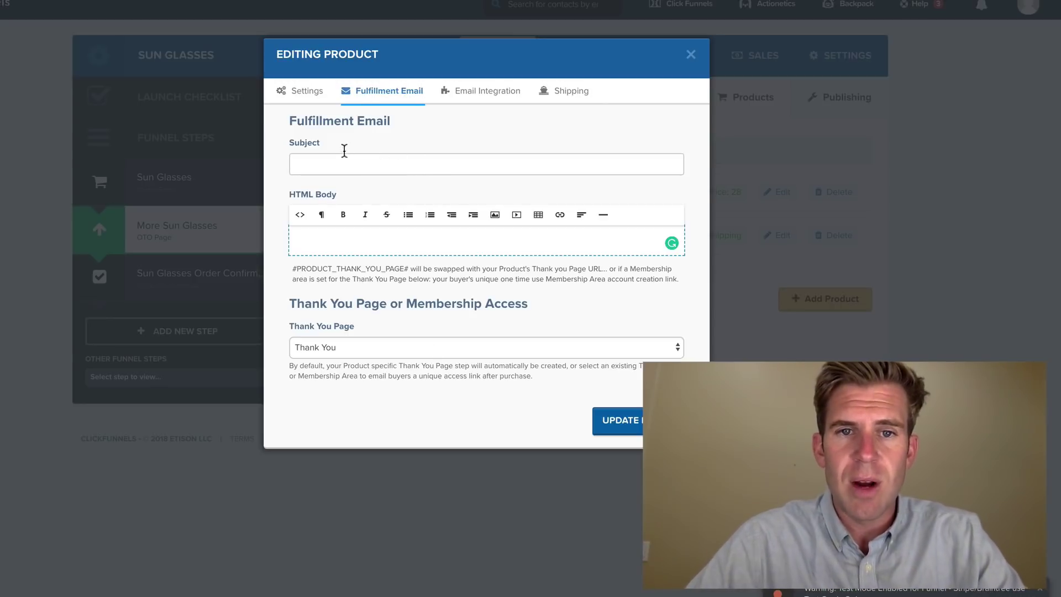
- Set the product's email integration to ActiveCampaign, adding buyers to the sunglasses list with tag
left_click(487, 95)
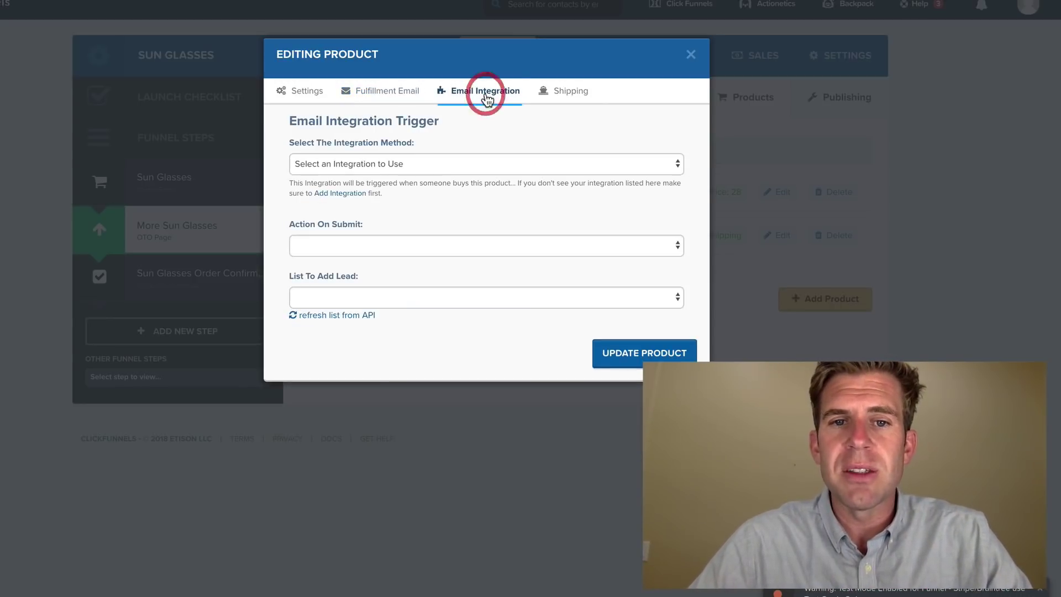
left_click(472, 164)
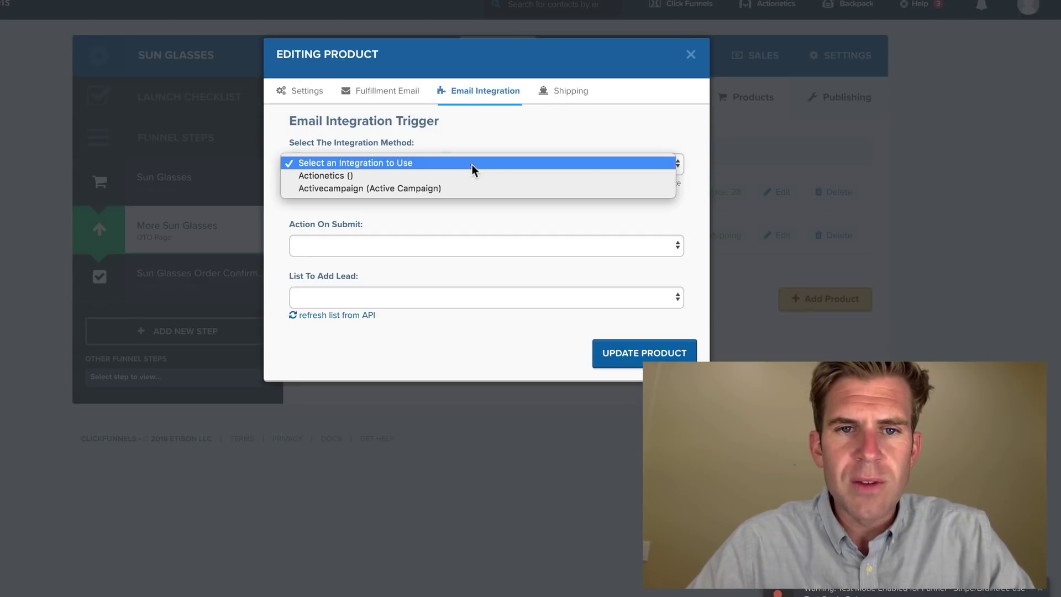
left_click(472, 189)
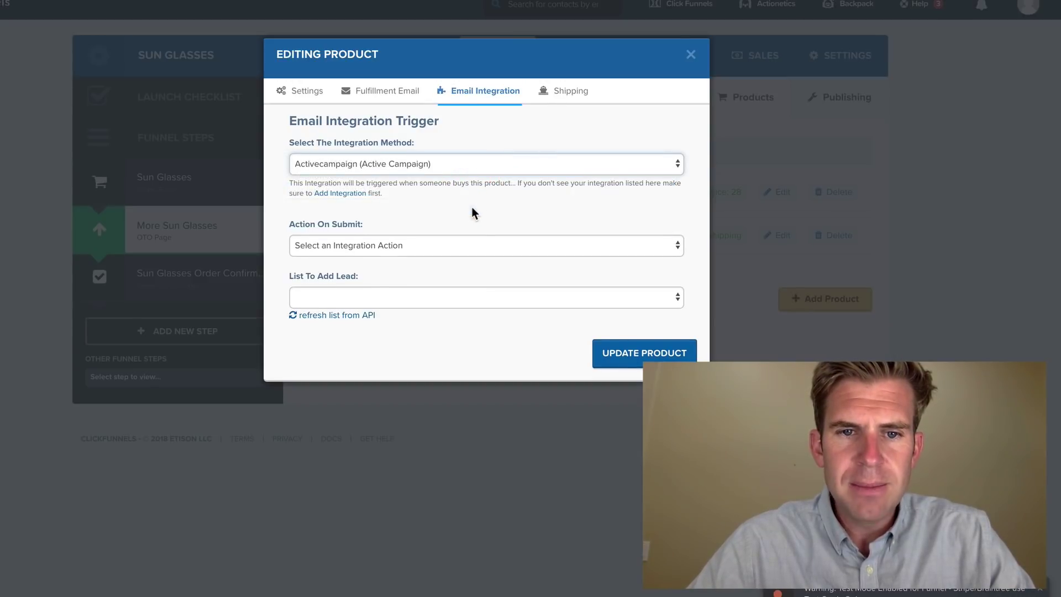
left_click(476, 246)
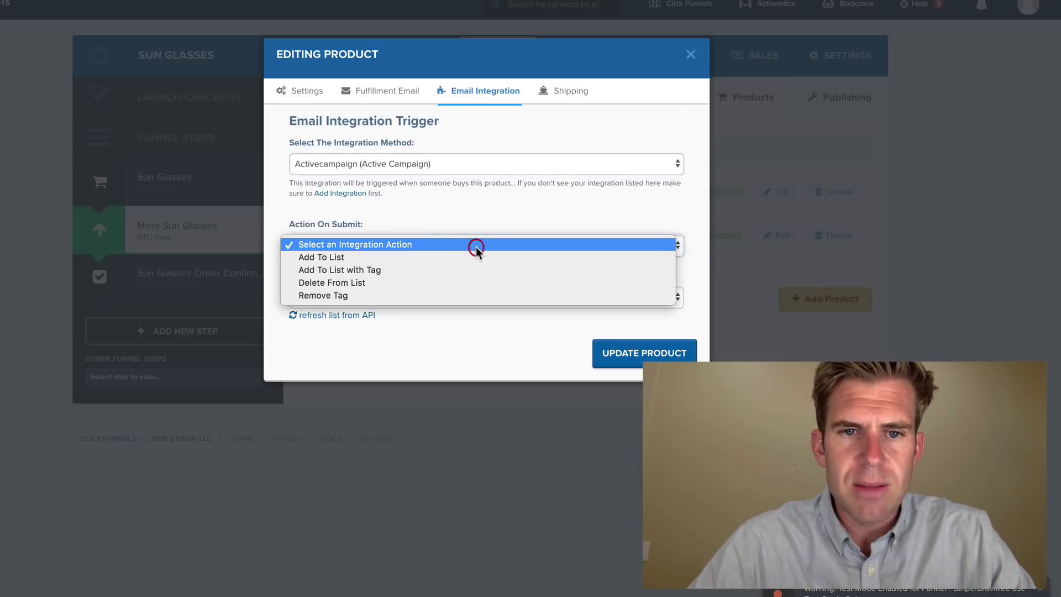
left_click(460, 274)
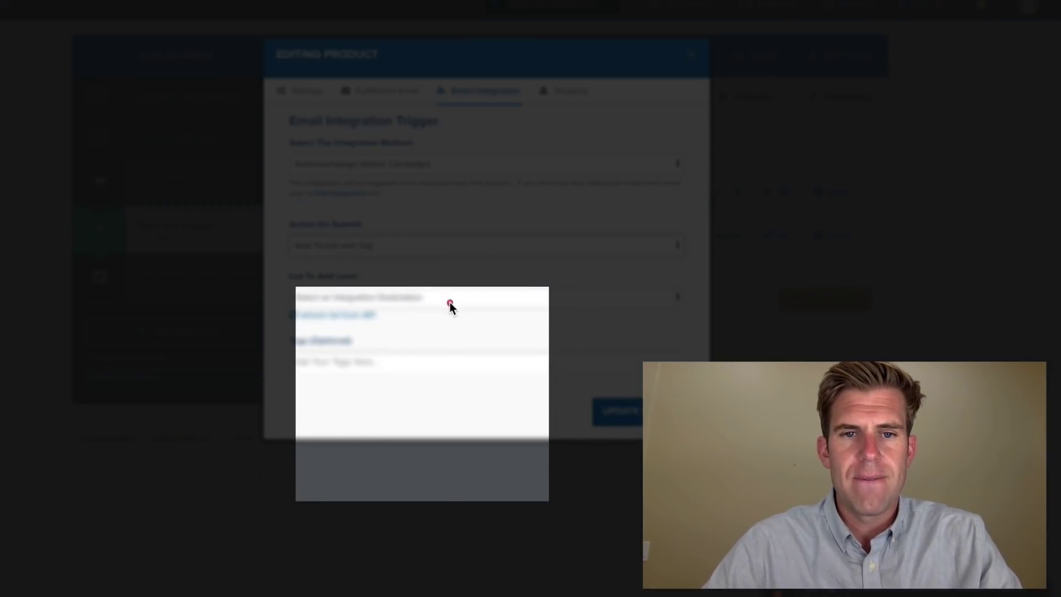
left_click(451, 304)
left_click(430, 396)
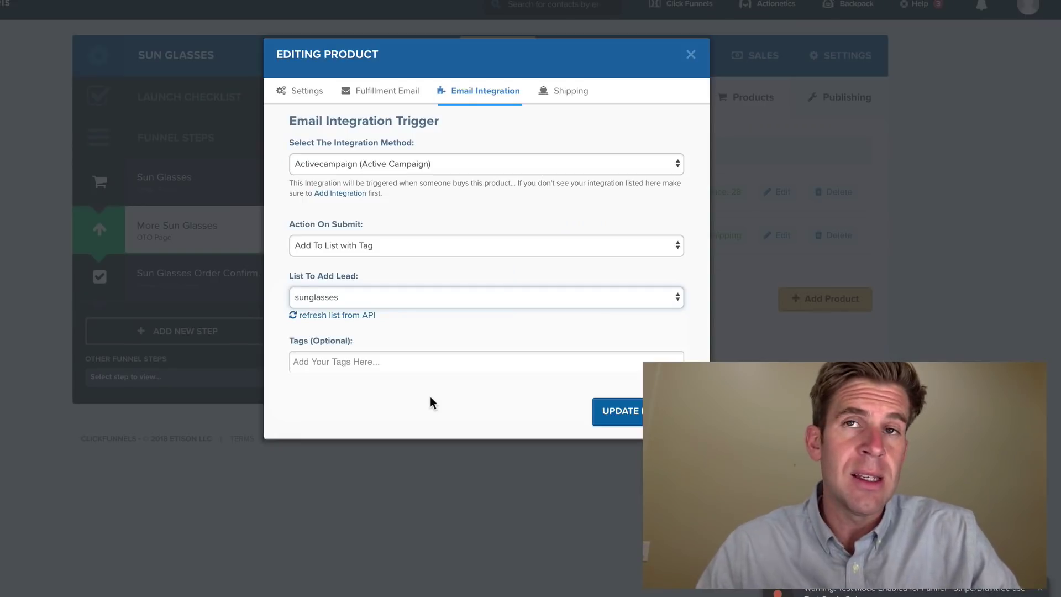
- Tag buyers with '2 pair of sunglasses' and update the product
left_click(386, 362)
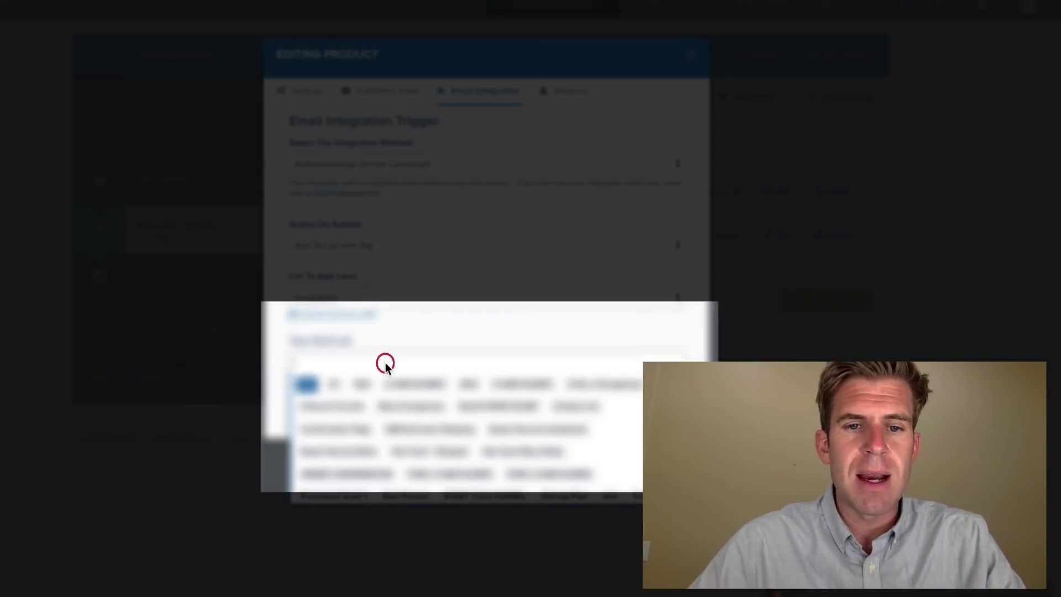
type("sun")
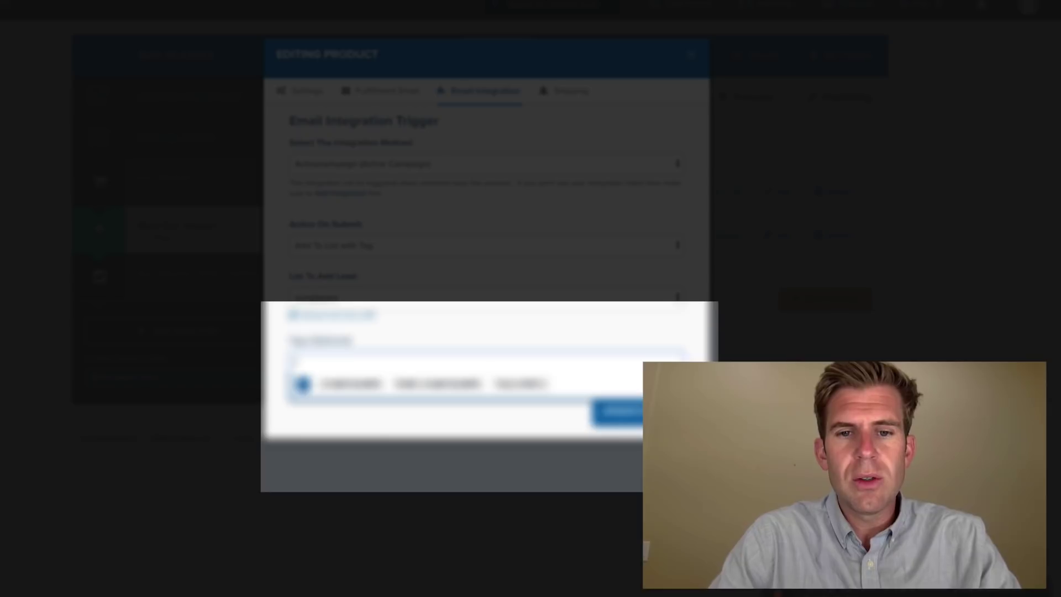
key("BackSpace")
key("BackSpace")
key("BackSpace")
type("2 fo")
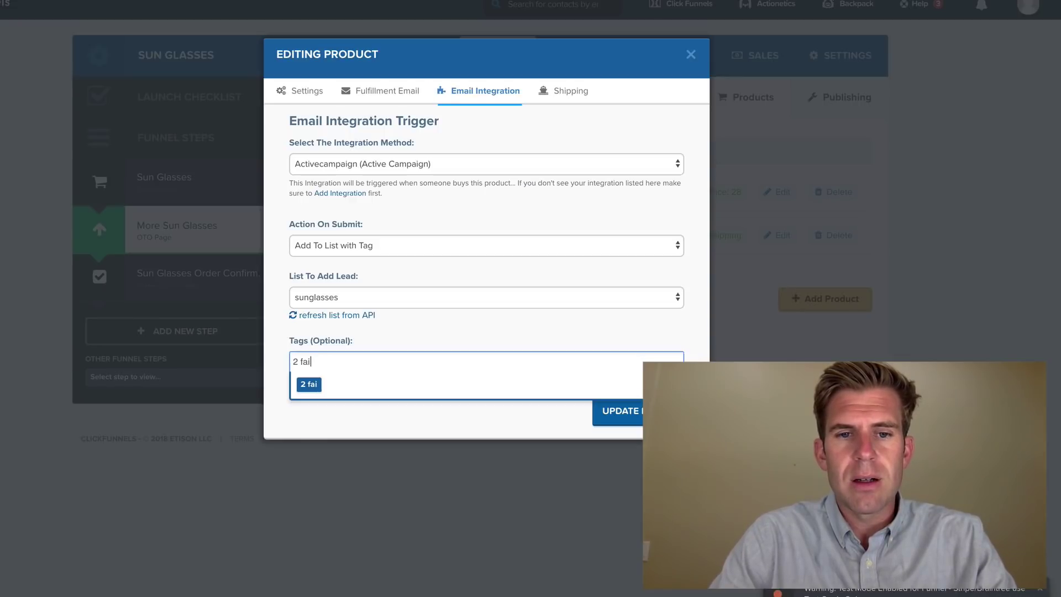
key("BackSpace")
key("BackSpace")
type("pa")
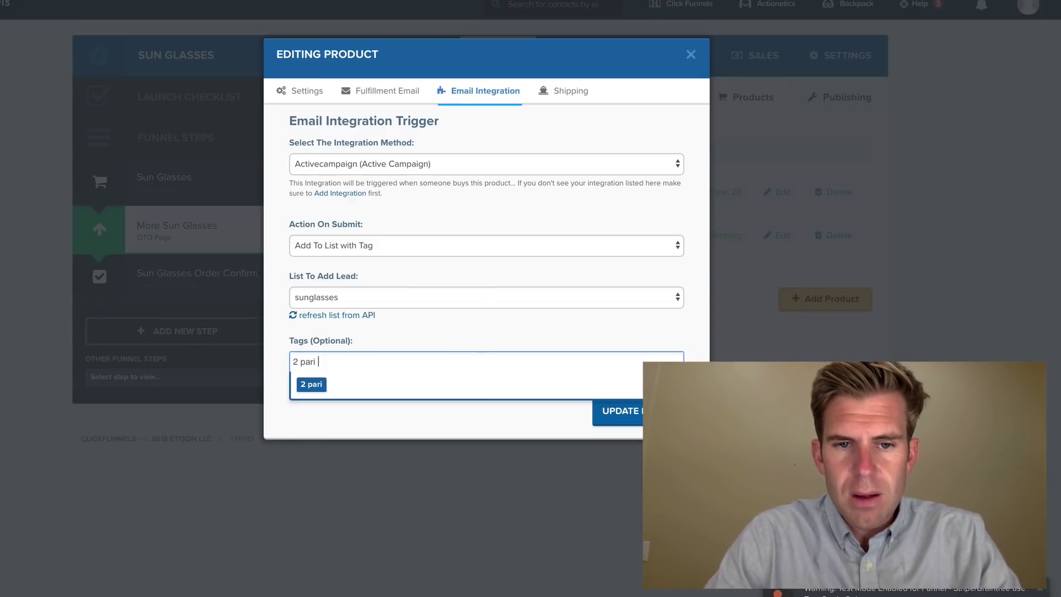
type("ir of sun")
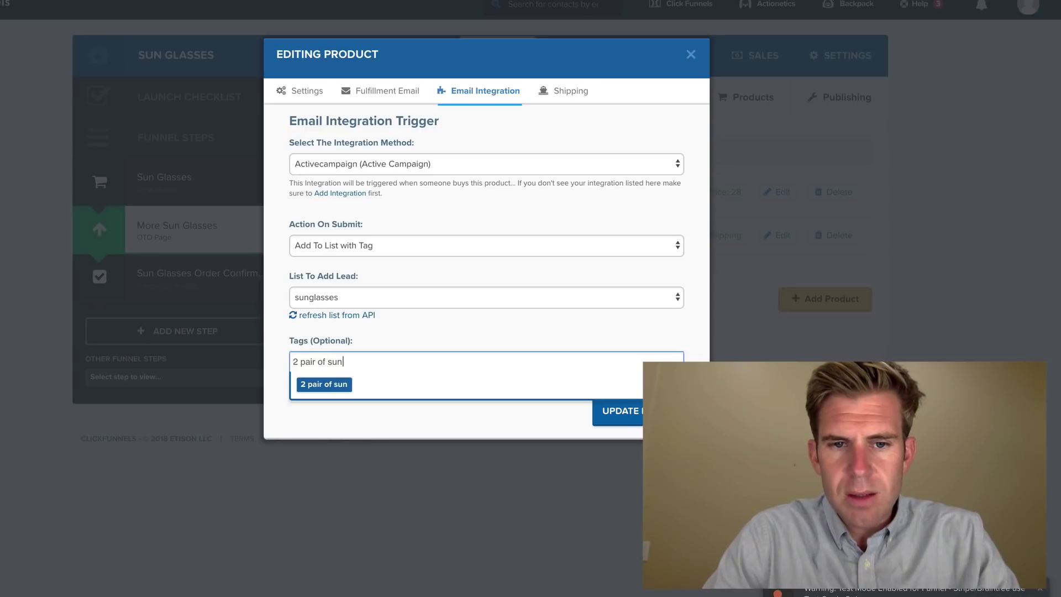
type("glasses")
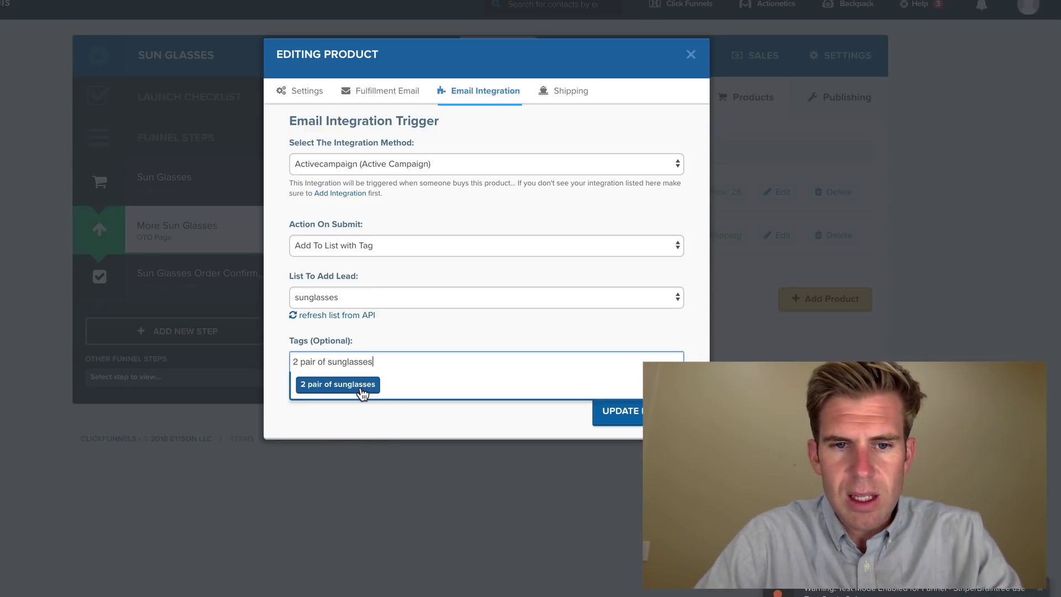
left_click(360, 388)
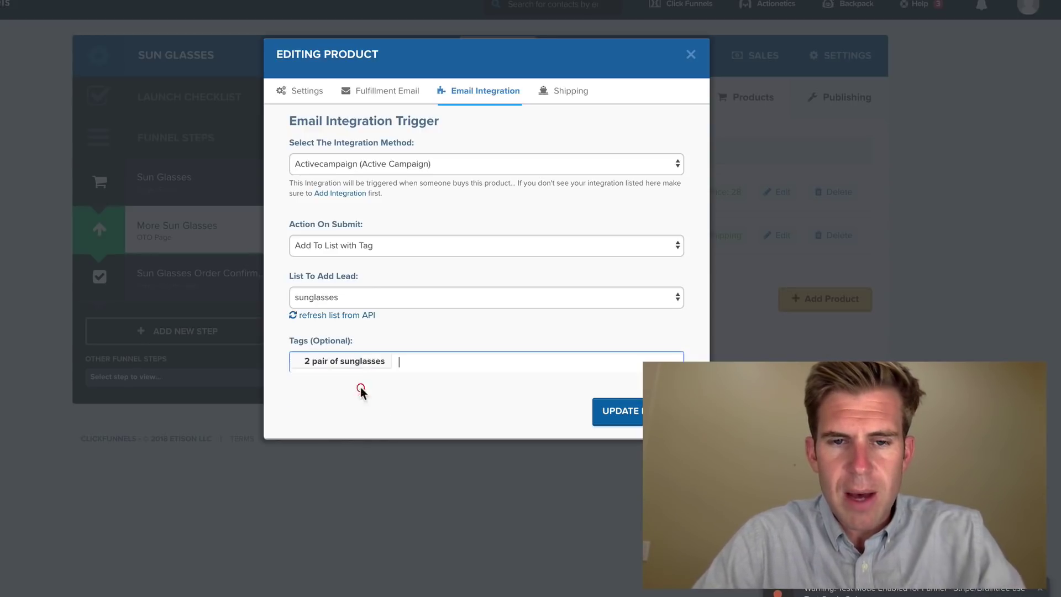
left_click(631, 413)
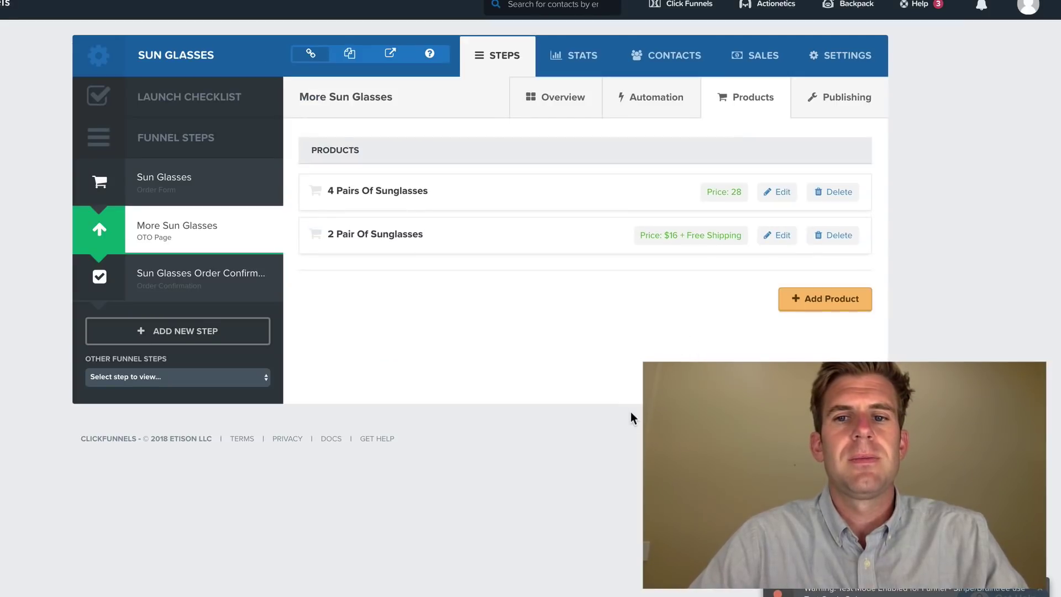
- Review the 2 Pair Of Sunglasses product's Settings, Fulfillment Email and Email Integration tabs
left_click(784, 236)
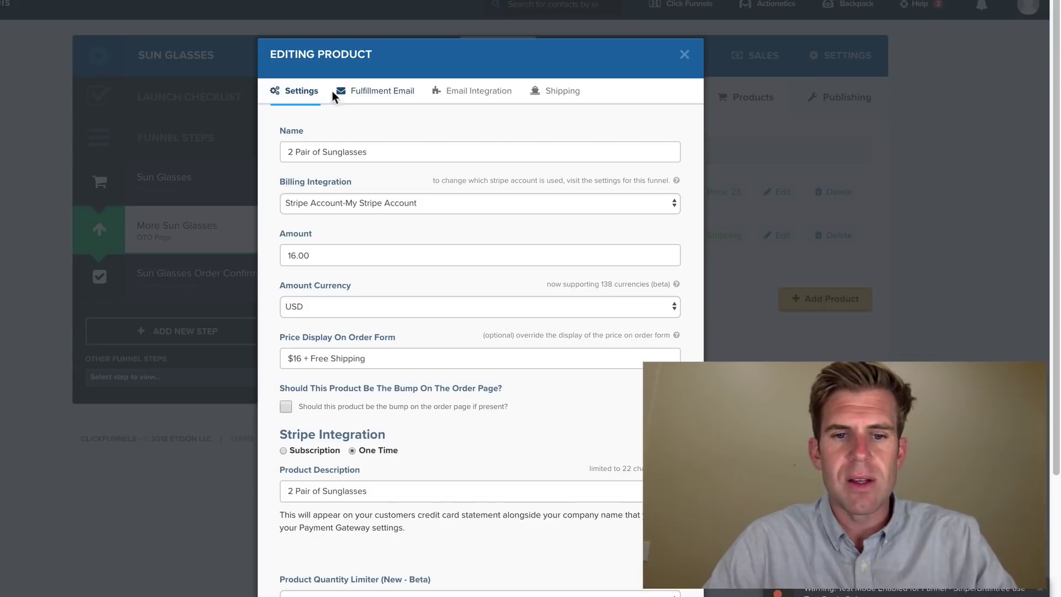
scroll(386, 402, "down", 3)
scroll(386, 402, "up", 3)
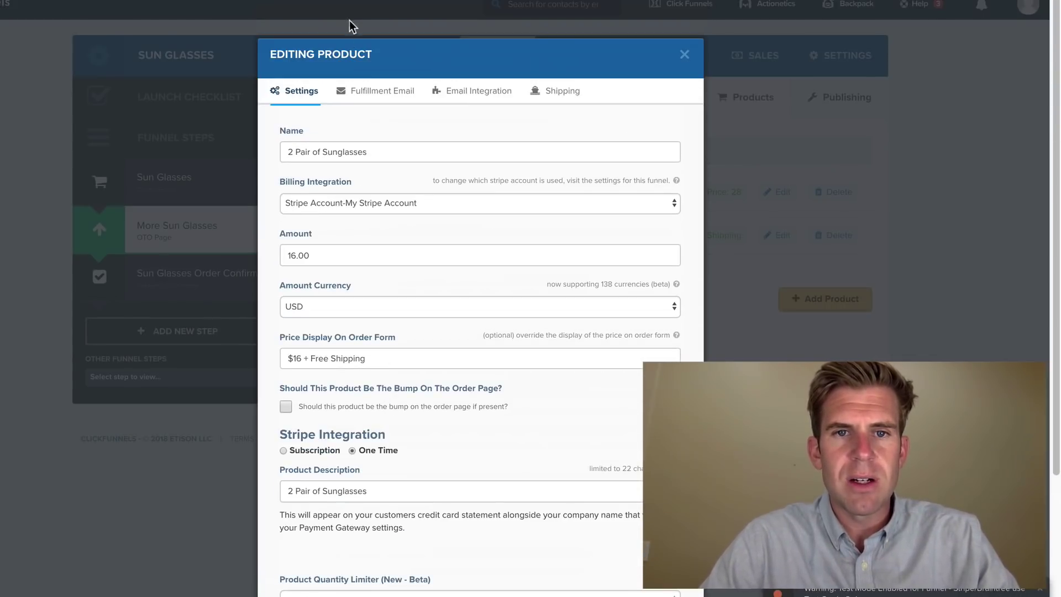
left_click(376, 92)
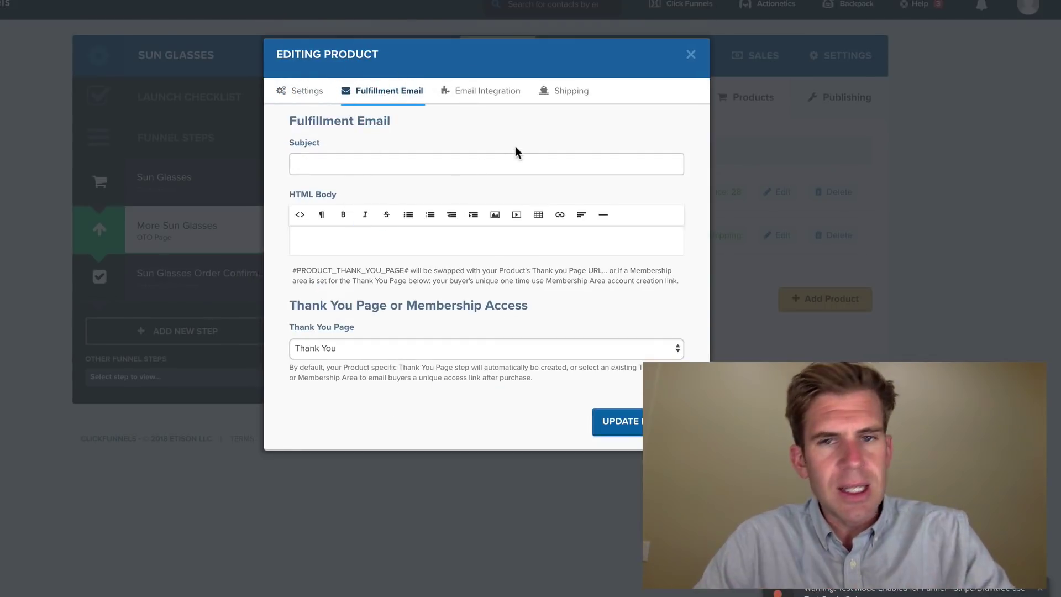
left_click(499, 93)
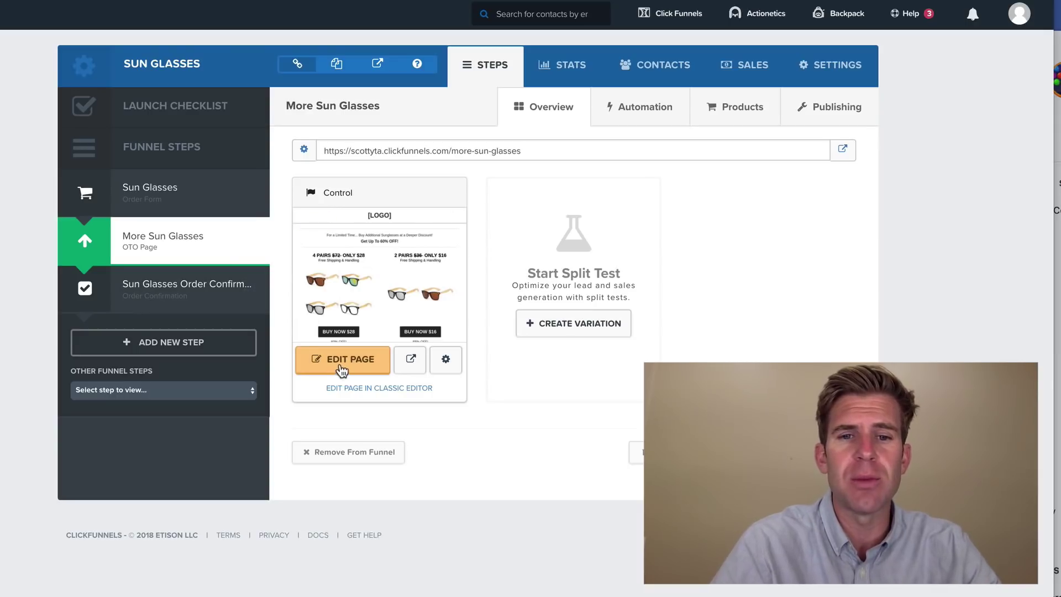
- Open the More Sun Glasses control page in the page editor
left_click(344, 363)
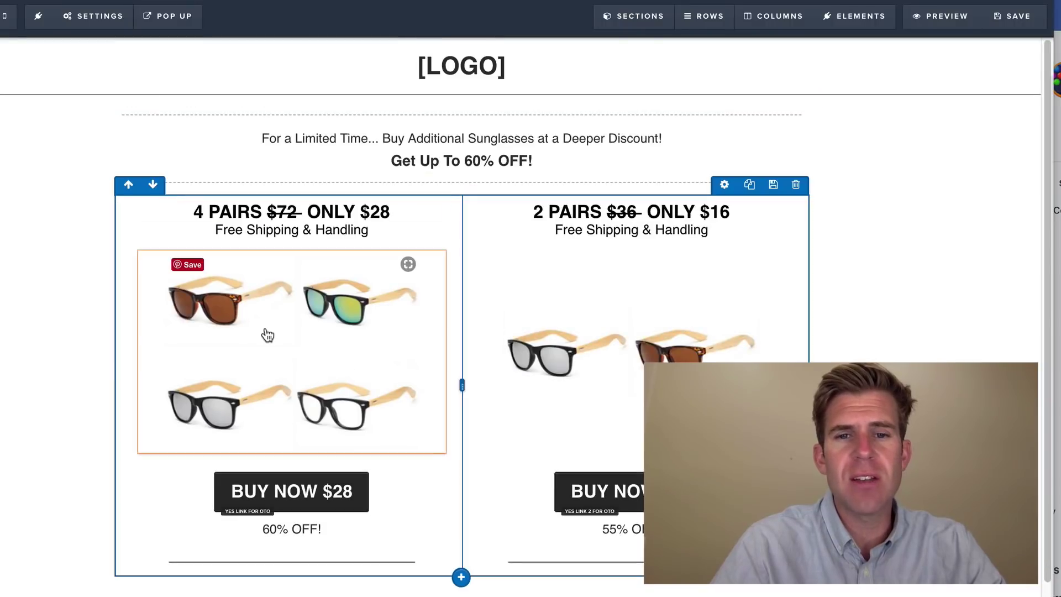
- Connect the page to Active Campaign, adding contacts to the sunglasses list with tag
mouse_move(83, 28)
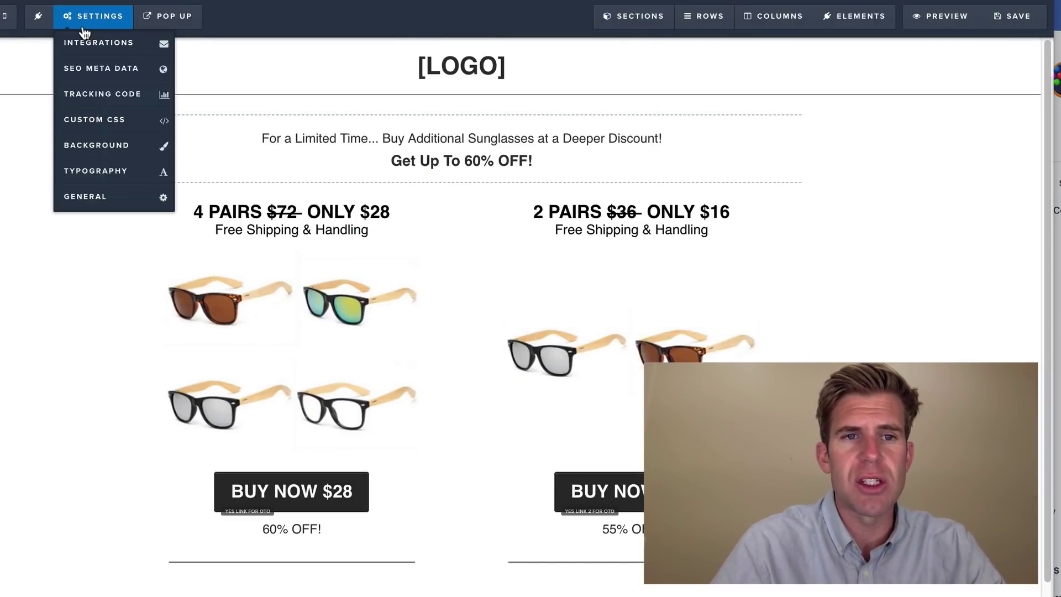
left_click(107, 50)
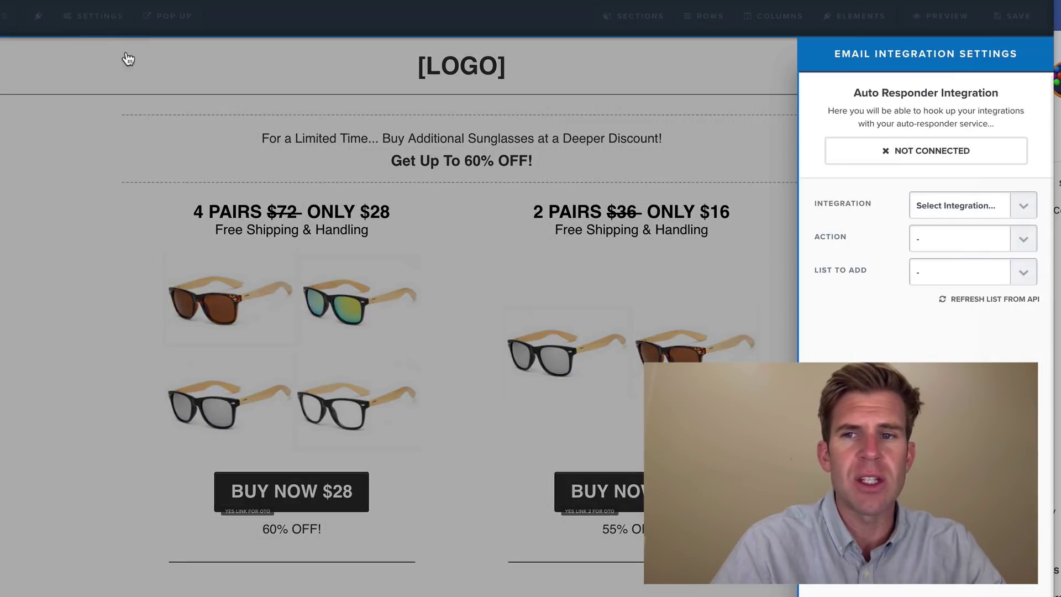
left_click(1018, 206)
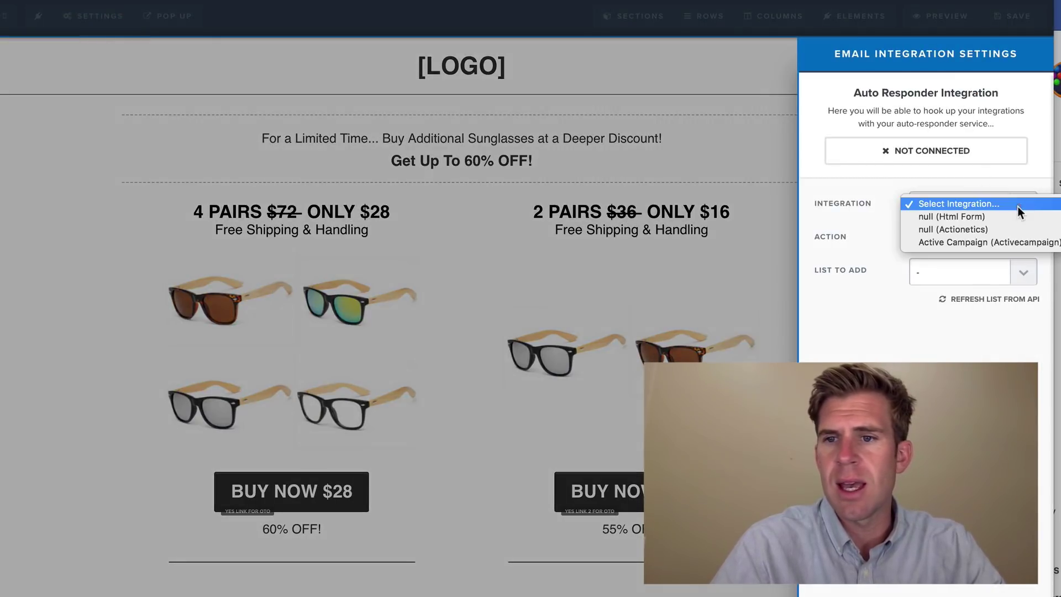
left_click(1011, 245)
left_click(1024, 241)
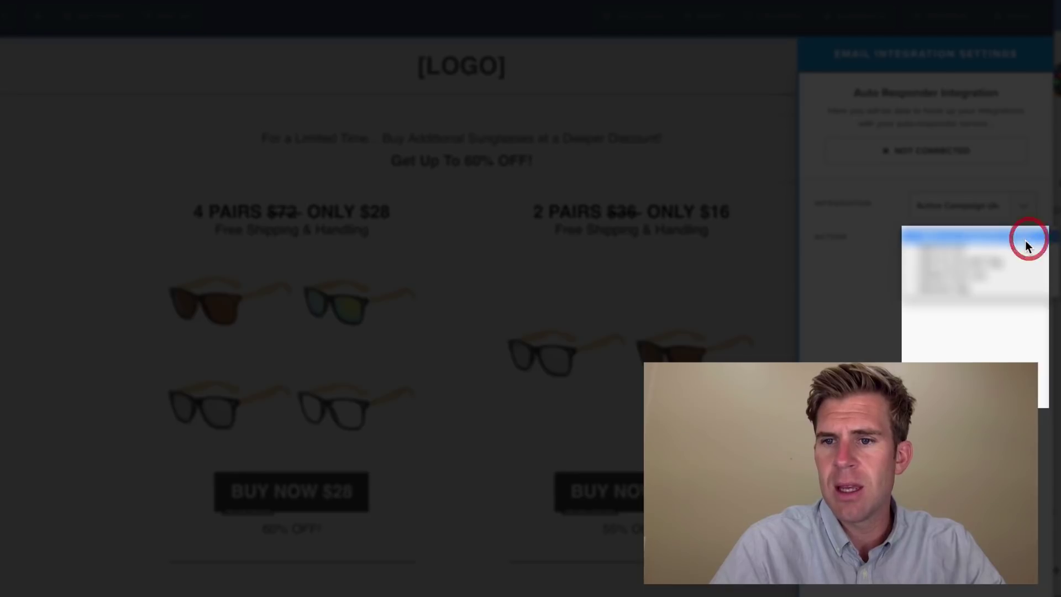
left_click(1007, 263)
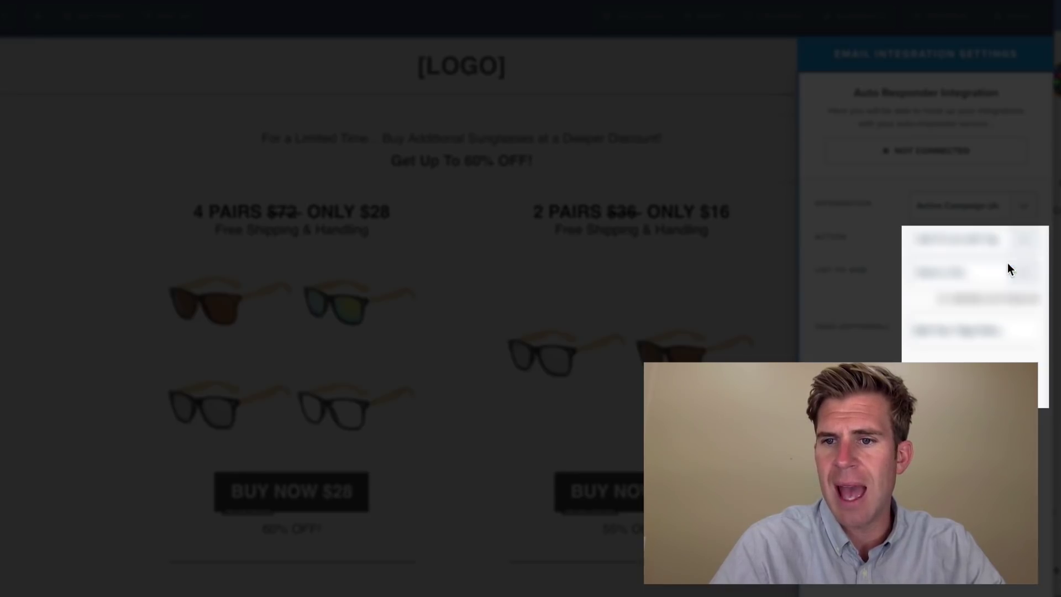
left_click(1016, 271)
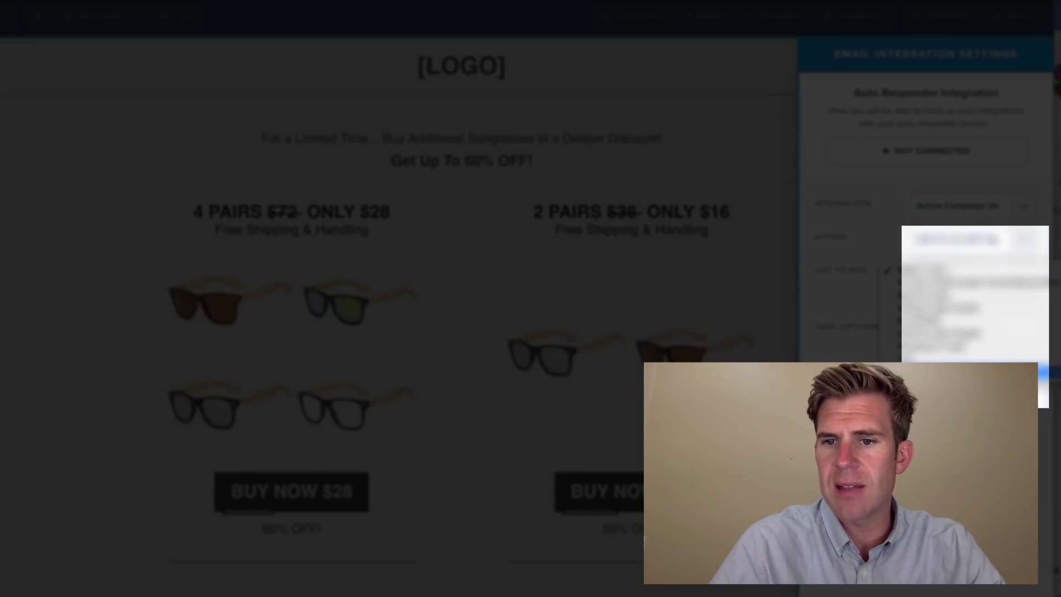
left_click(1017, 354)
- Add 'Step 2' as the page's tag and close the integration settings
left_click(1019, 347)
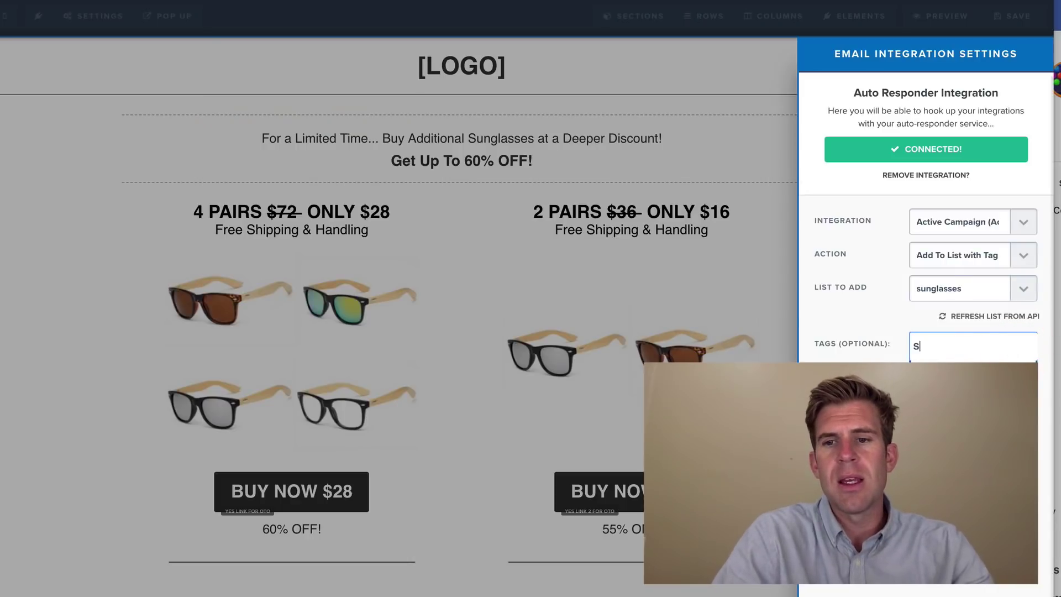
type("Step 2")
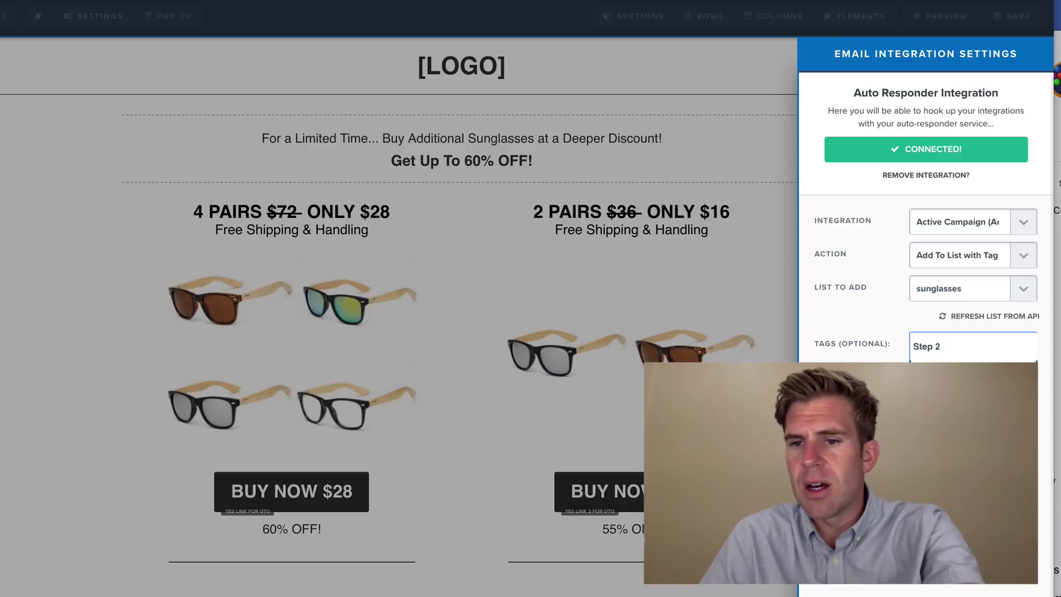
key("Return")
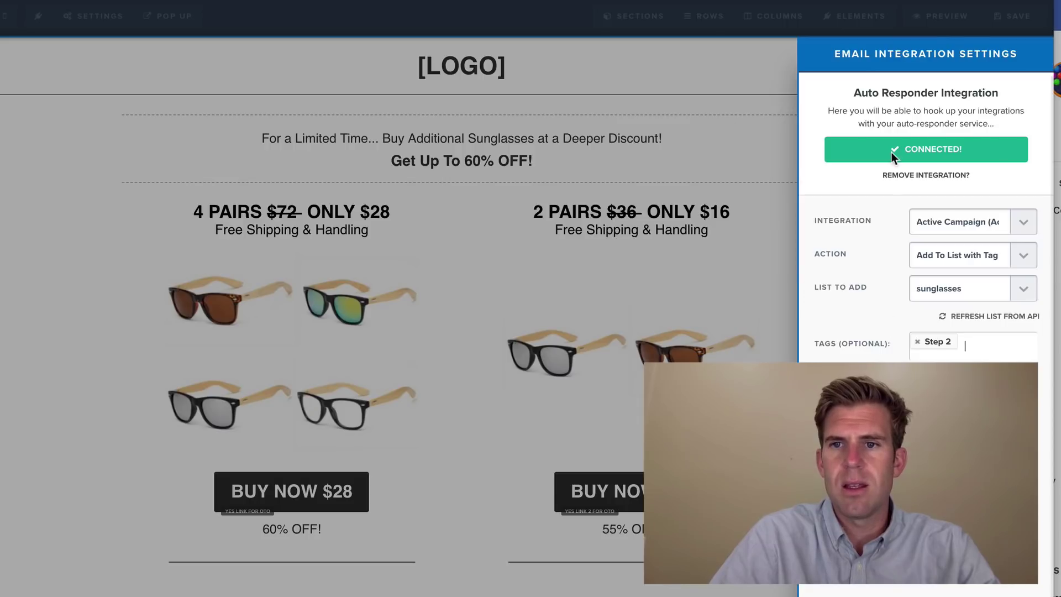
left_click(767, 242)
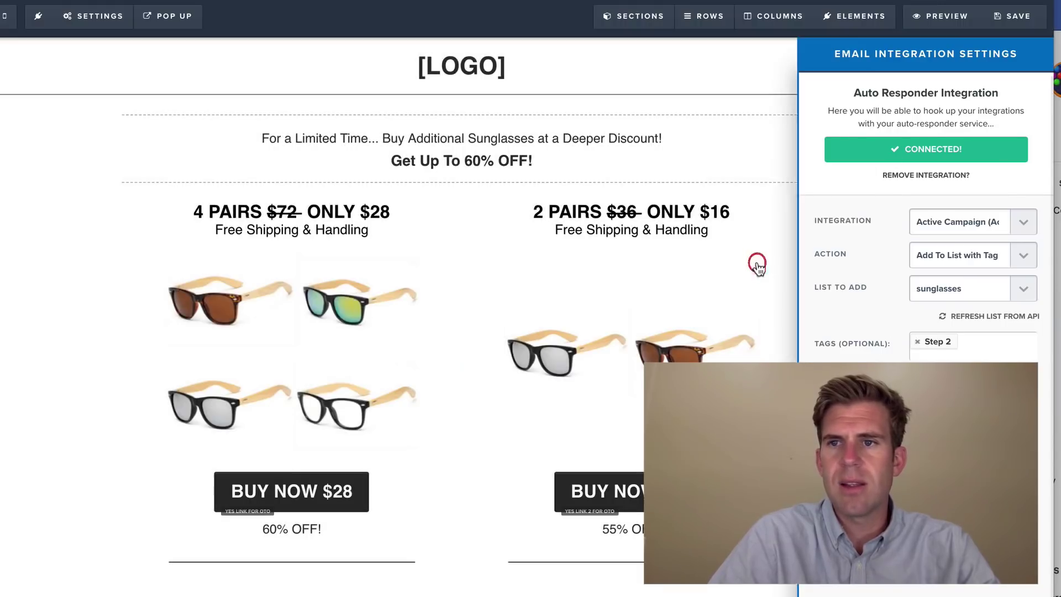
- Save the OTO page and go to the Sun Glasses Order Confirmation step's overview
left_click(1022, 21)
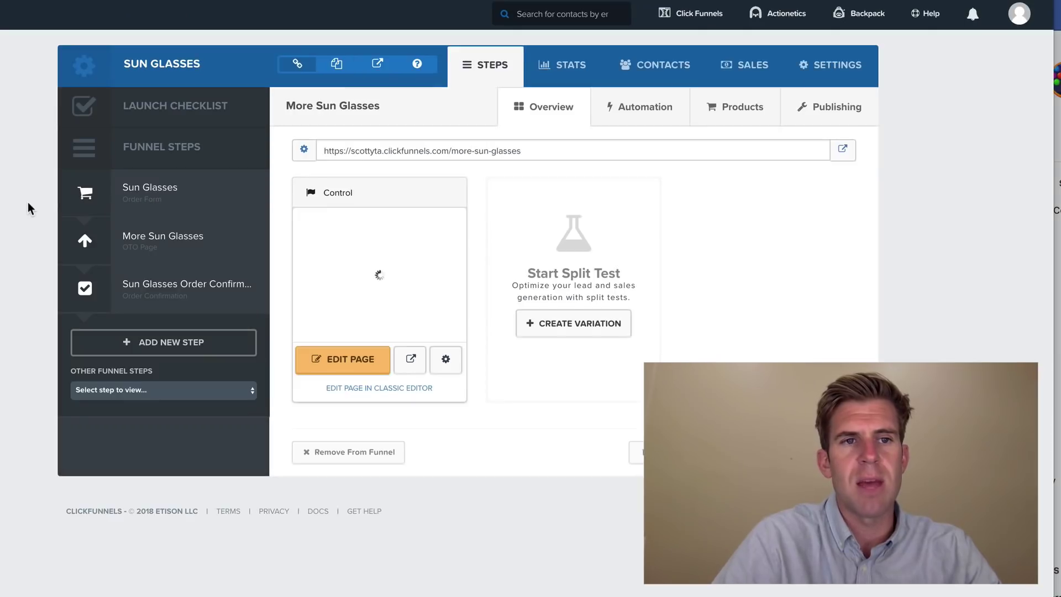
left_click(176, 300)
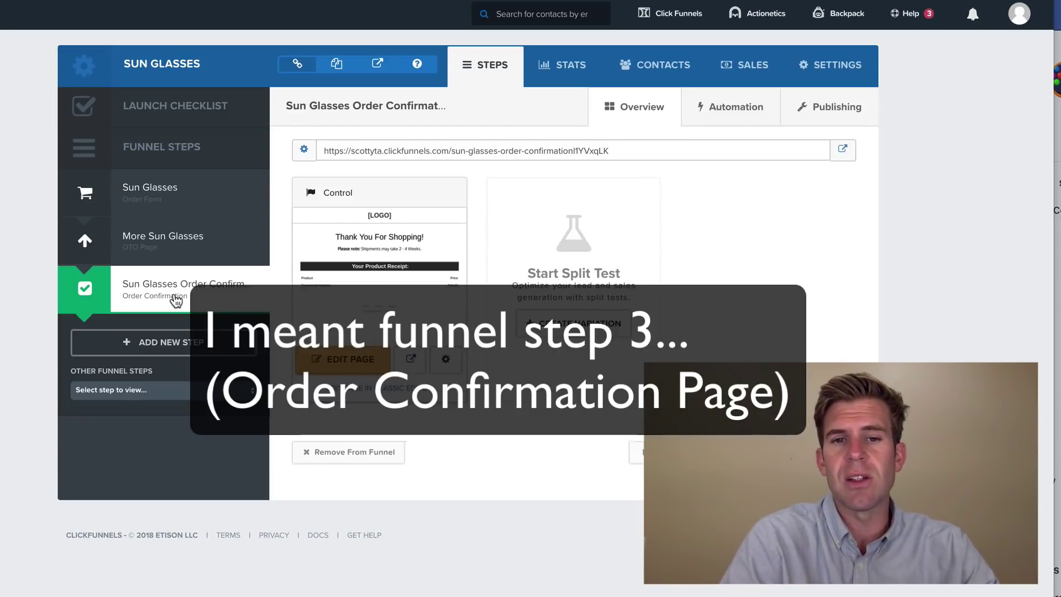
left_click(174, 244)
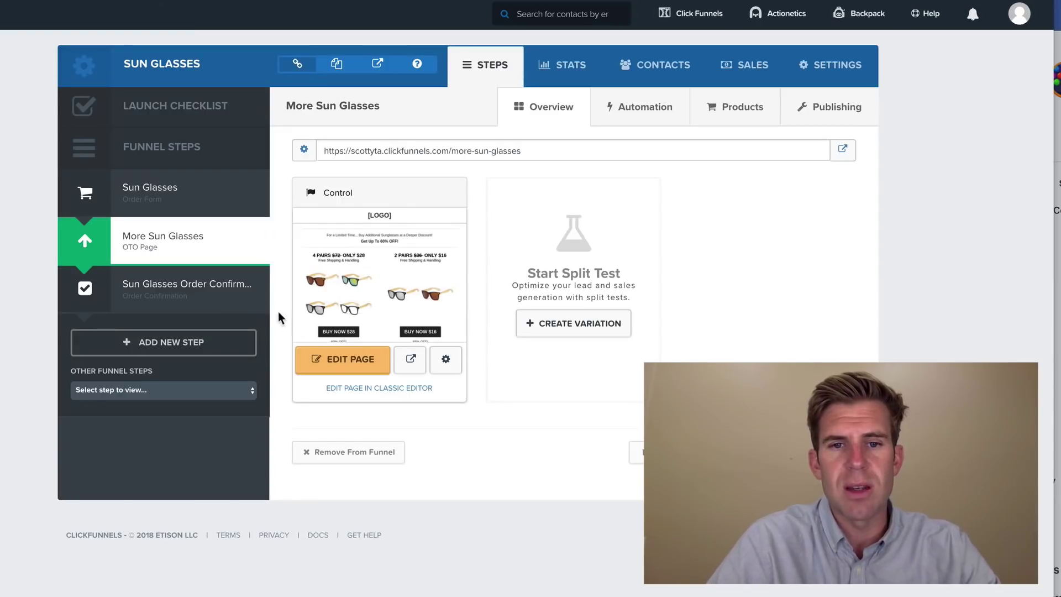
left_click(191, 292)
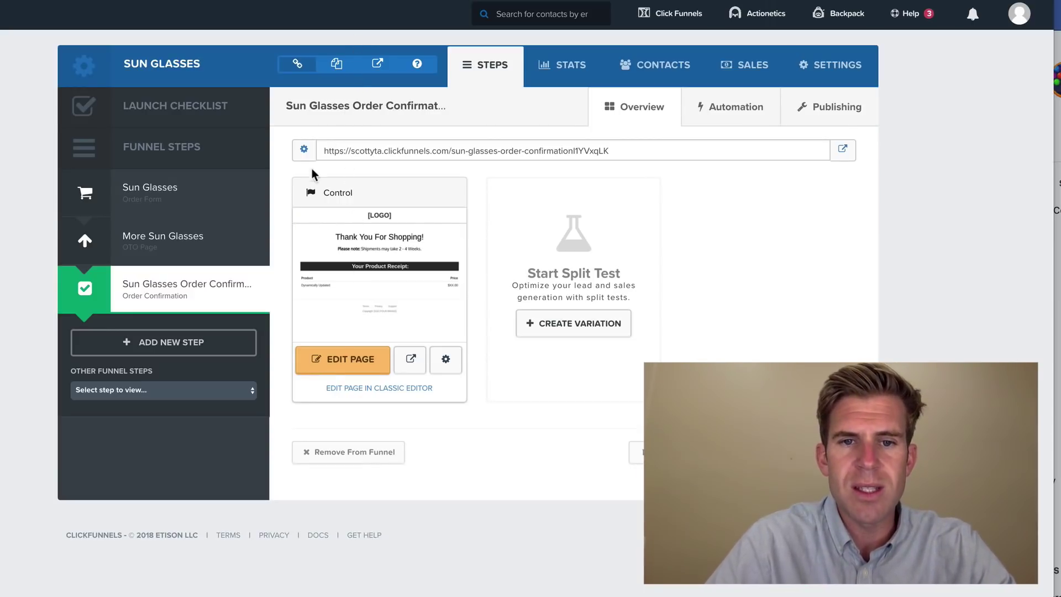
- Connect the order confirmation page to Active Campaign with Add To List with Tag and a contact list
left_click(351, 365)
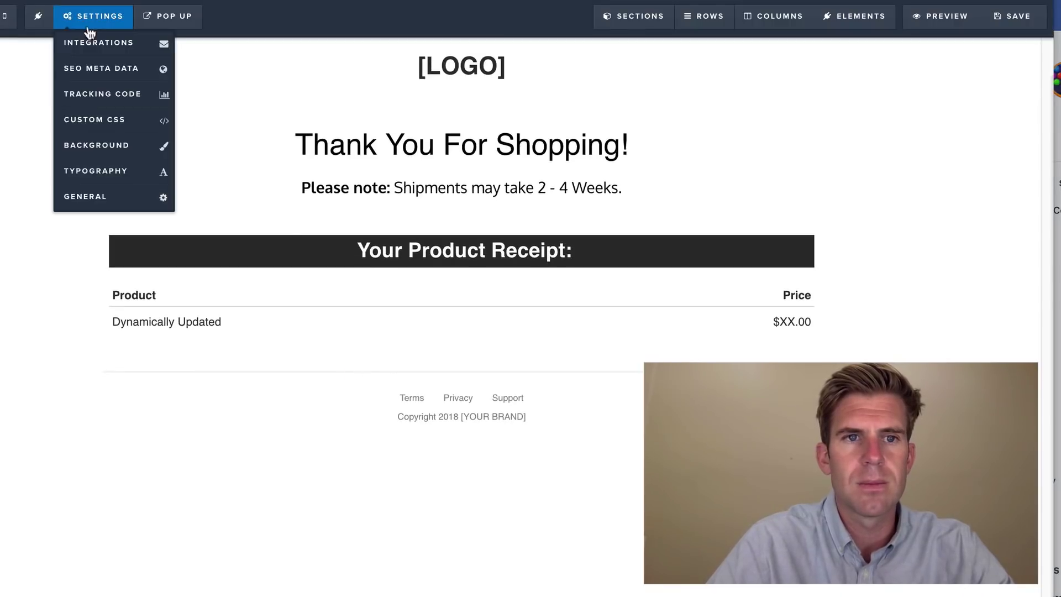
left_click(99, 44)
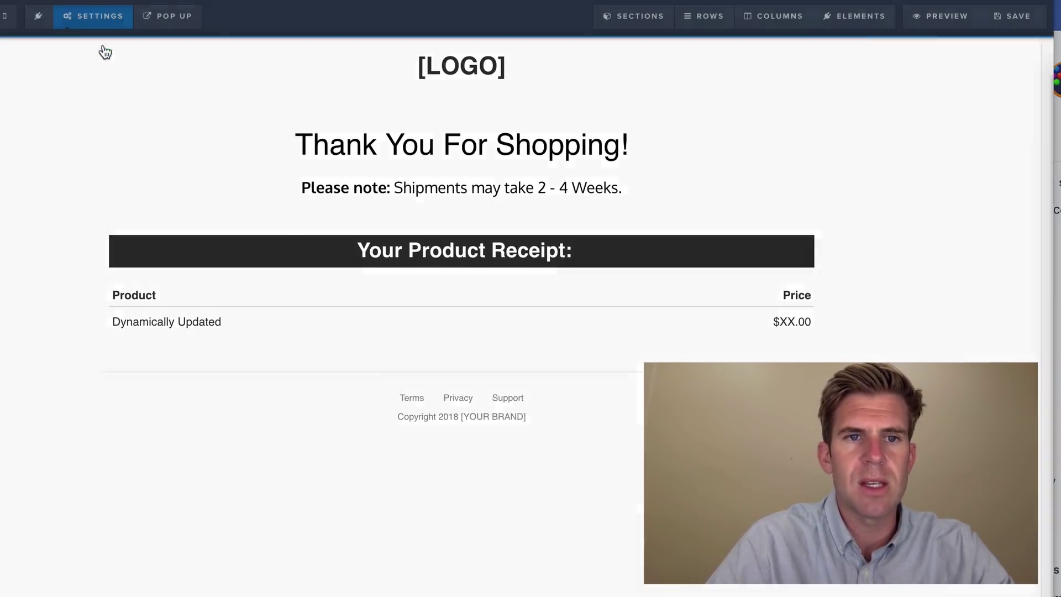
left_click(997, 204)
left_click(1005, 243)
left_click(1023, 237)
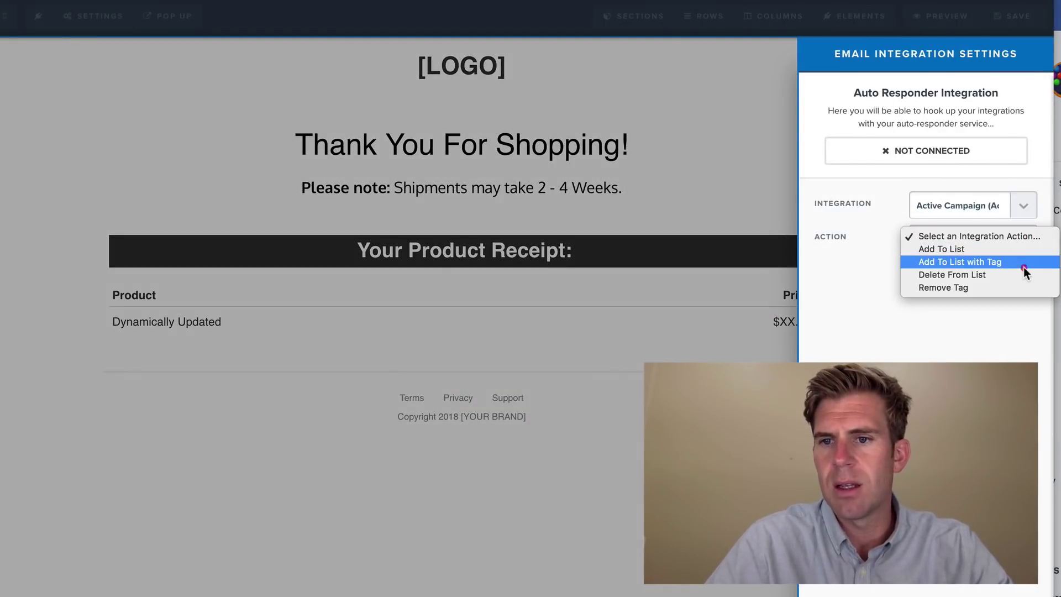
left_click(1023, 272)
left_click(1023, 275)
left_click(1021, 346)
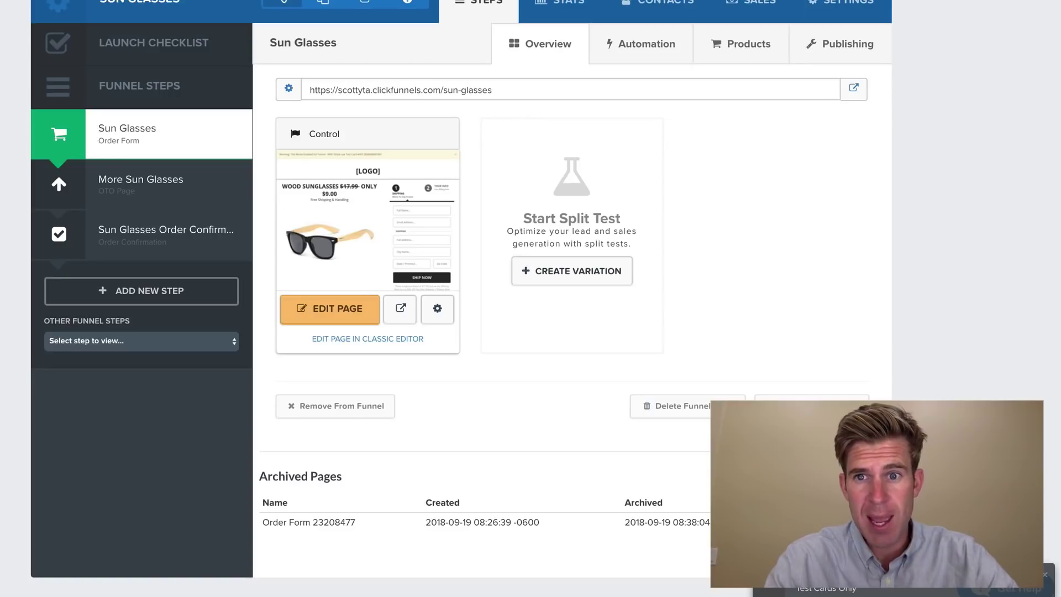
- Open the live Sun Glasses order form and enter the buyer's full name and e-mail address
left_click(851, 88)
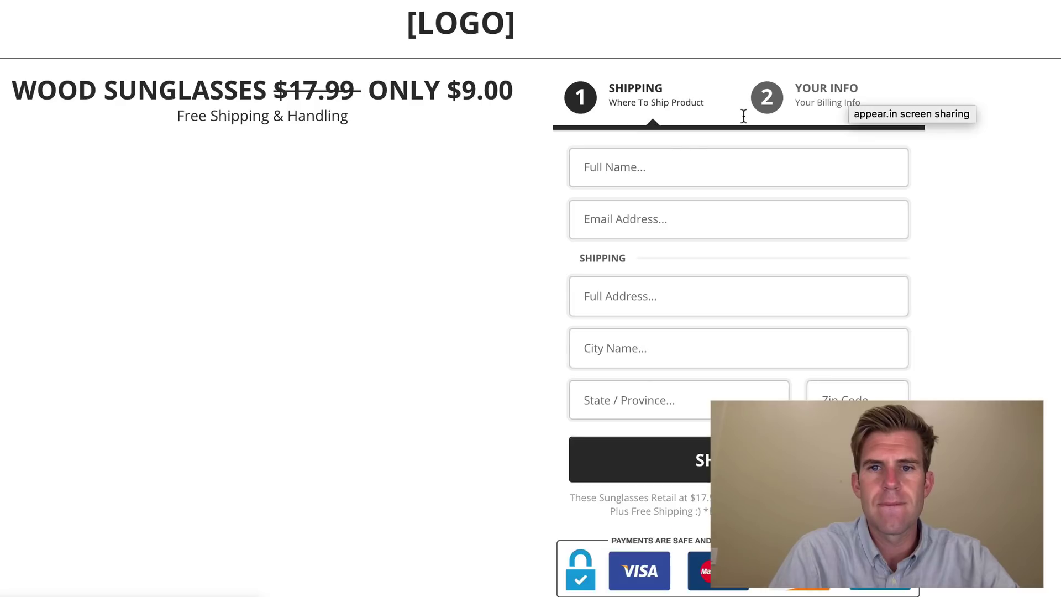
left_click(628, 176)
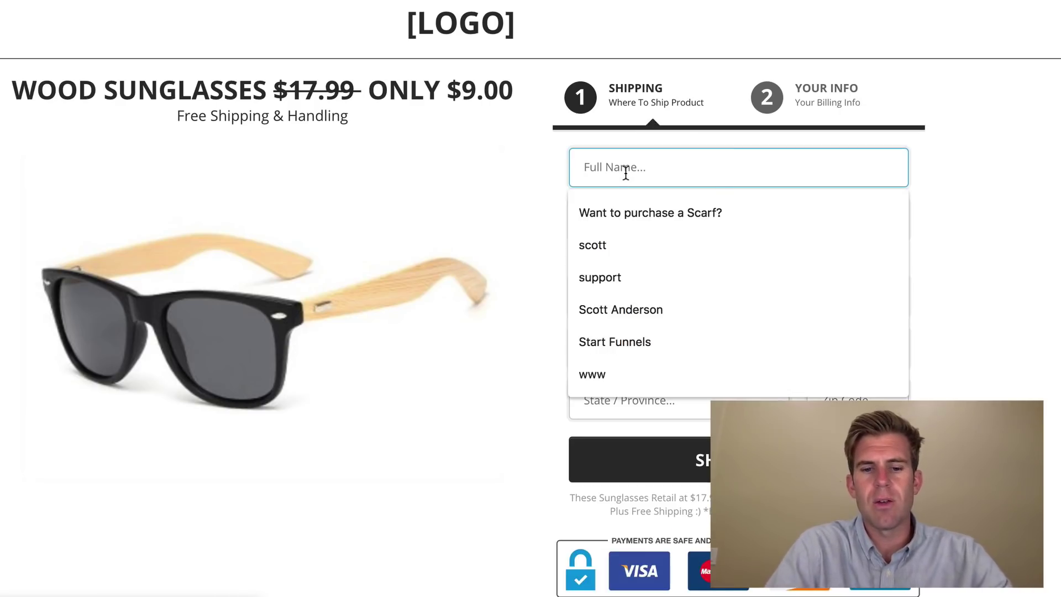
type("ru")
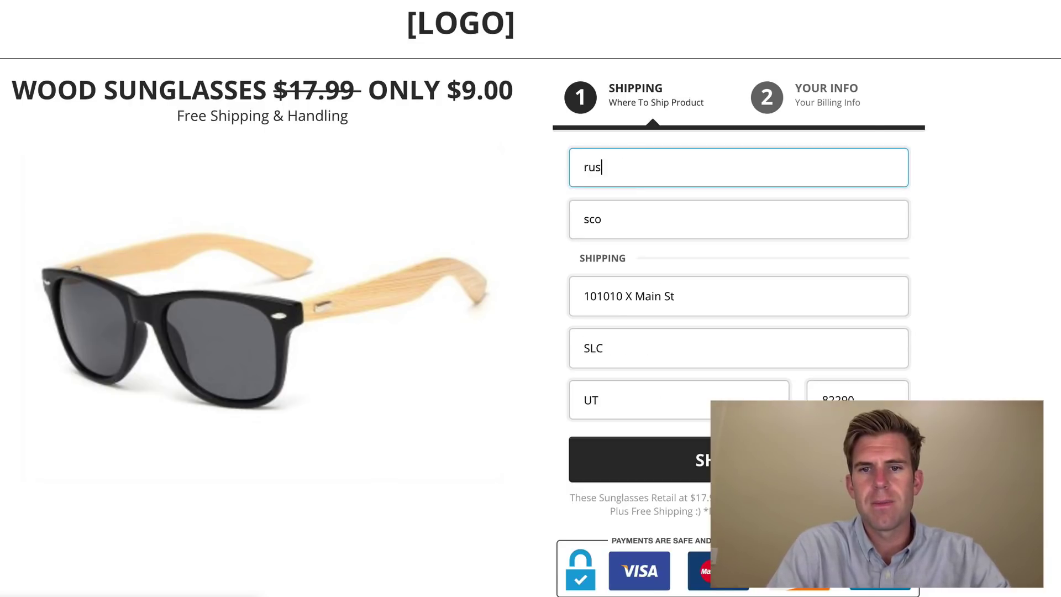
type("sell Brunson")
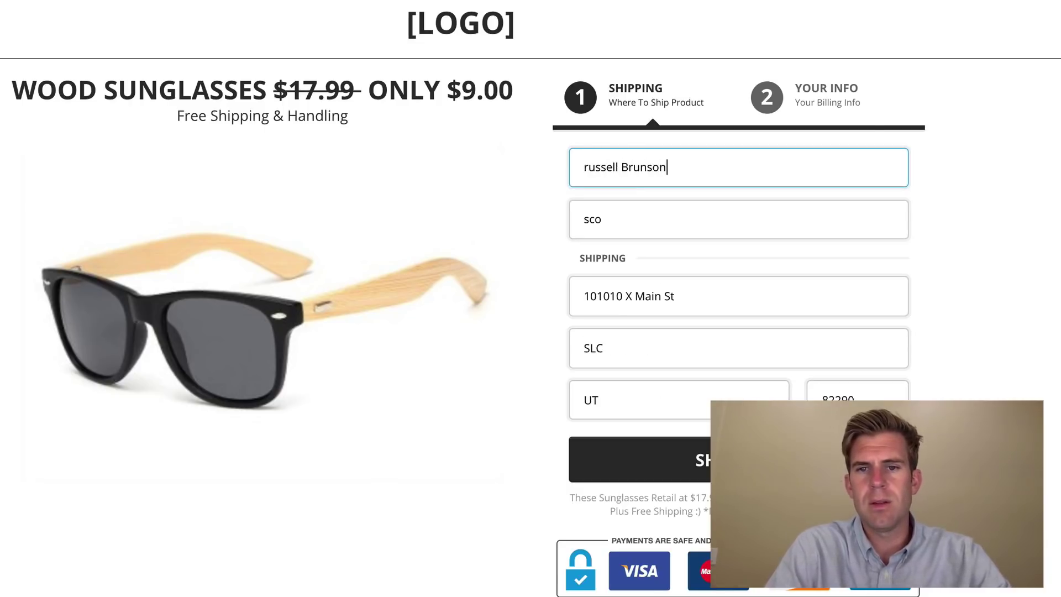
left_click(623, 218)
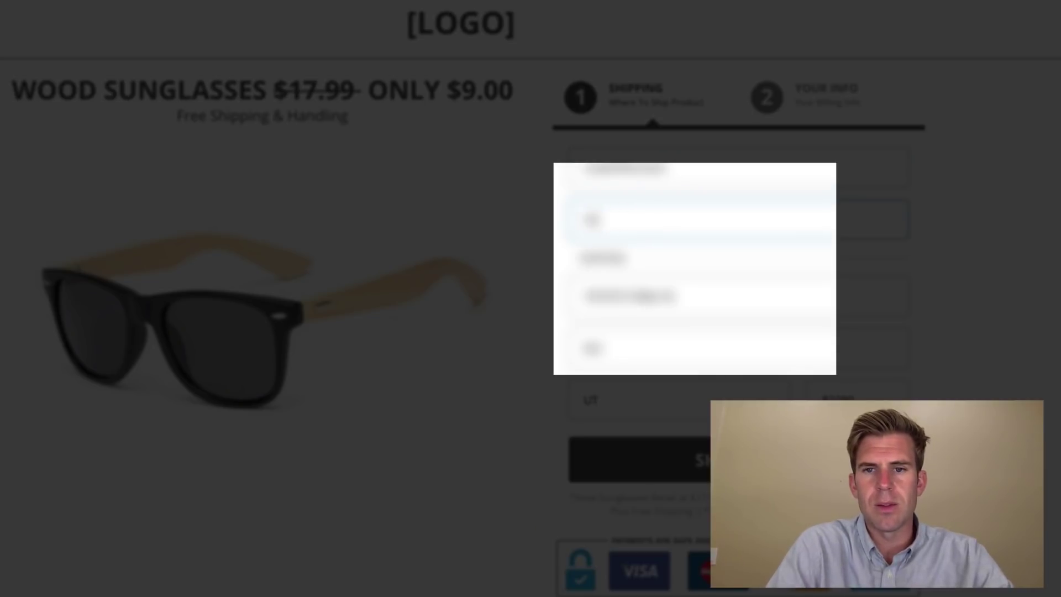
type("tt@test.com")
key("Tab")
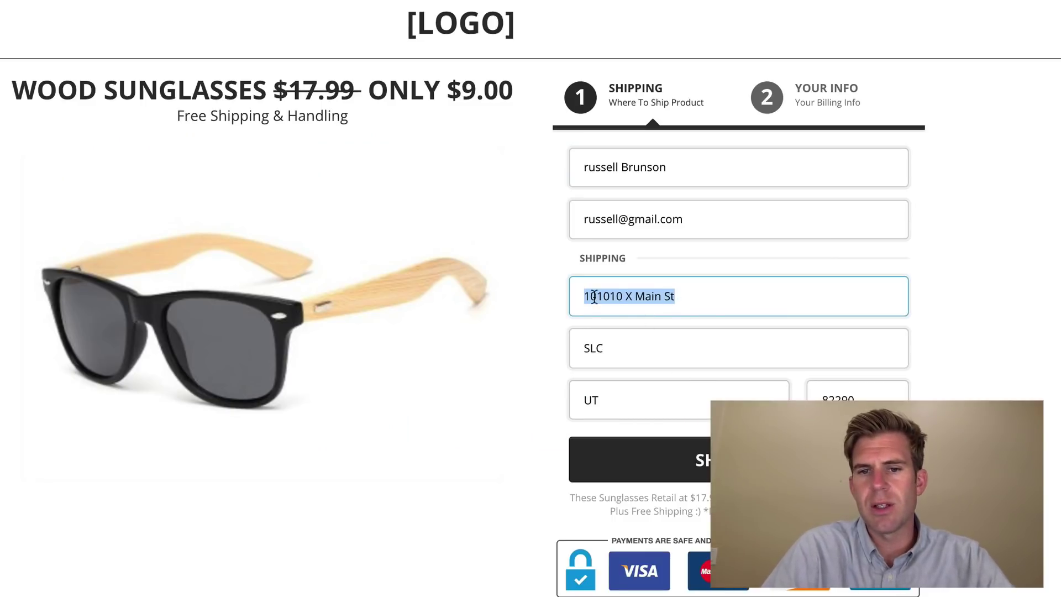
- Replace the street address, state and city with the buyer's shipping details and submit them
left_click(623, 297)
double_click(602, 297)
type("9000")
key("Right")
key("Delete")
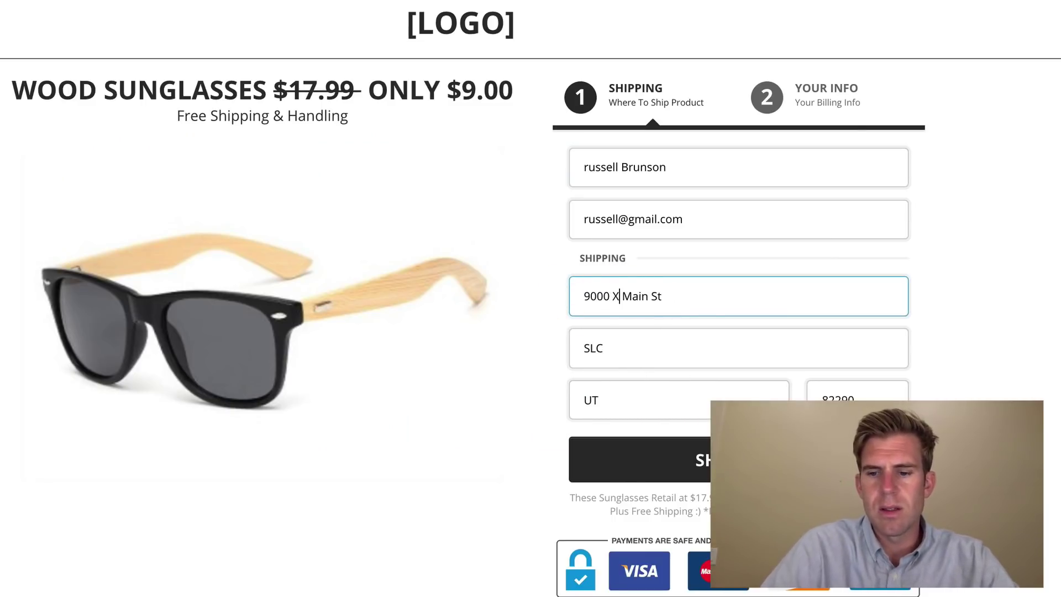
type("Z")
left_click(623, 387)
key("BackSpace")
key("BackSpace")
type("ID")
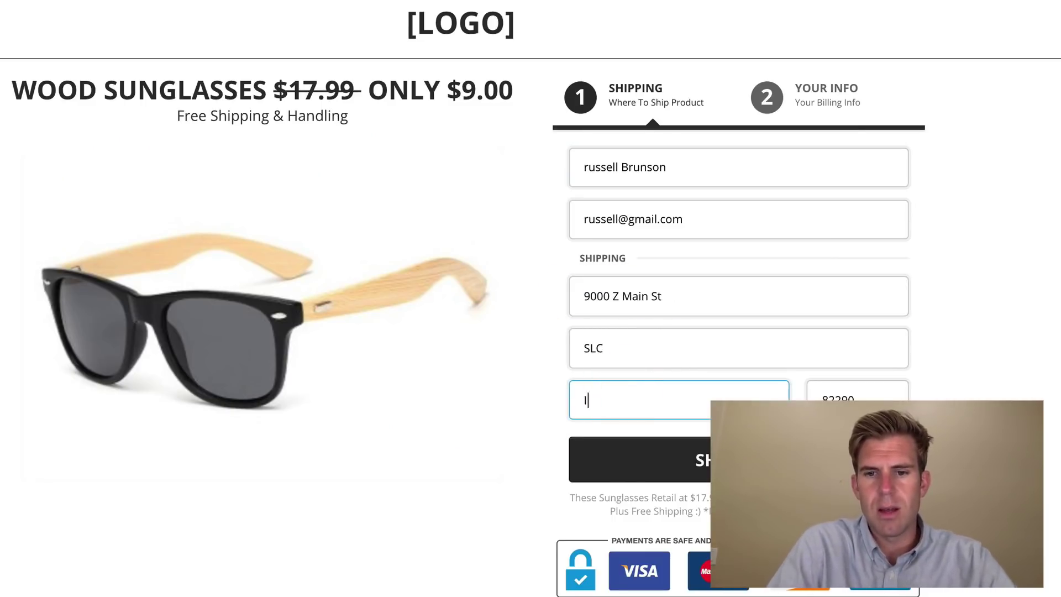
double_click(595, 348)
type("Boise")
left_click(687, 463)
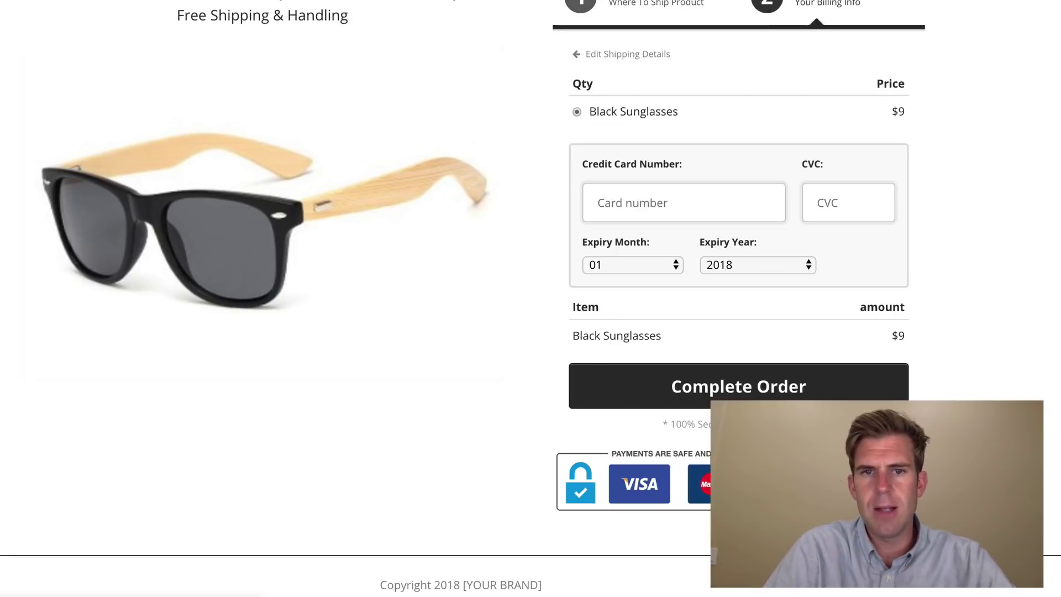
- Pay with a test card expiring 2019, complete the order, and buy the 2-pair $16 upsell
scroll(454, 251, "up", 2)
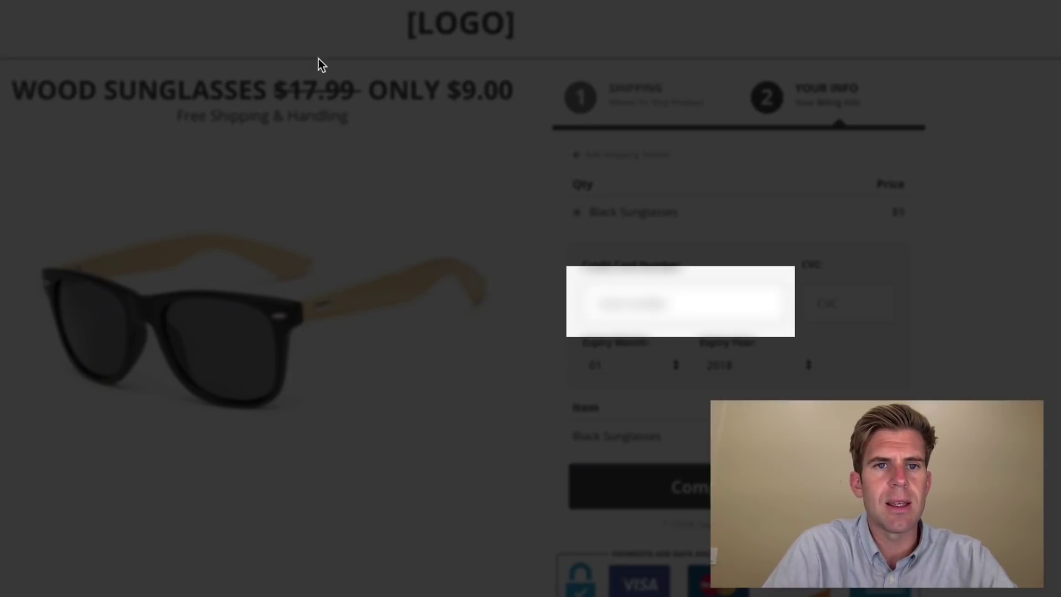
type("4242424242424242")
key("Tab")
type("99")
key("Tab")
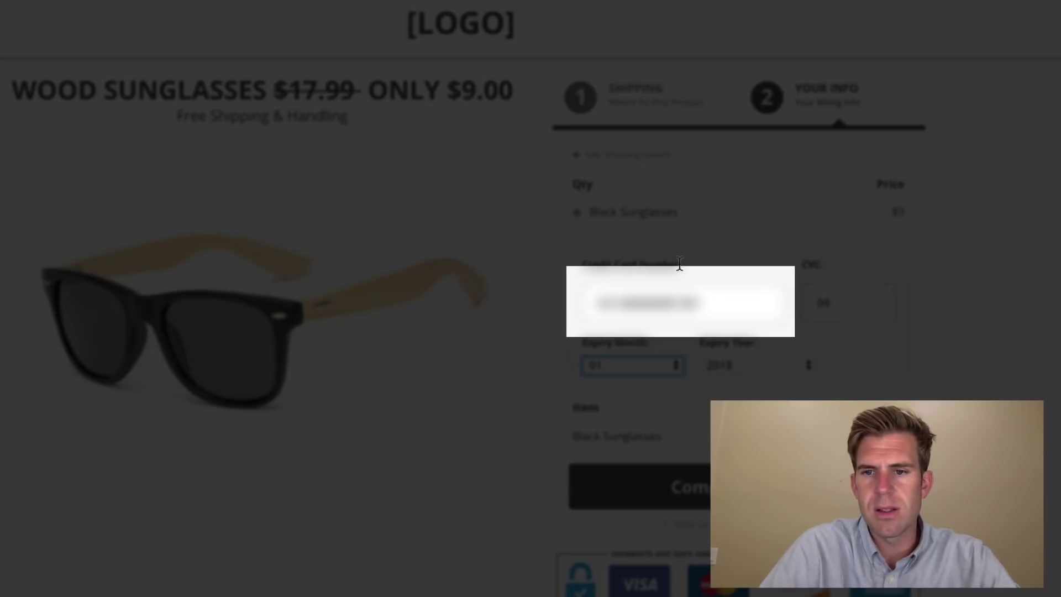
left_click(875, 310)
key("Tab")
left_click(799, 366)
left_click(795, 384)
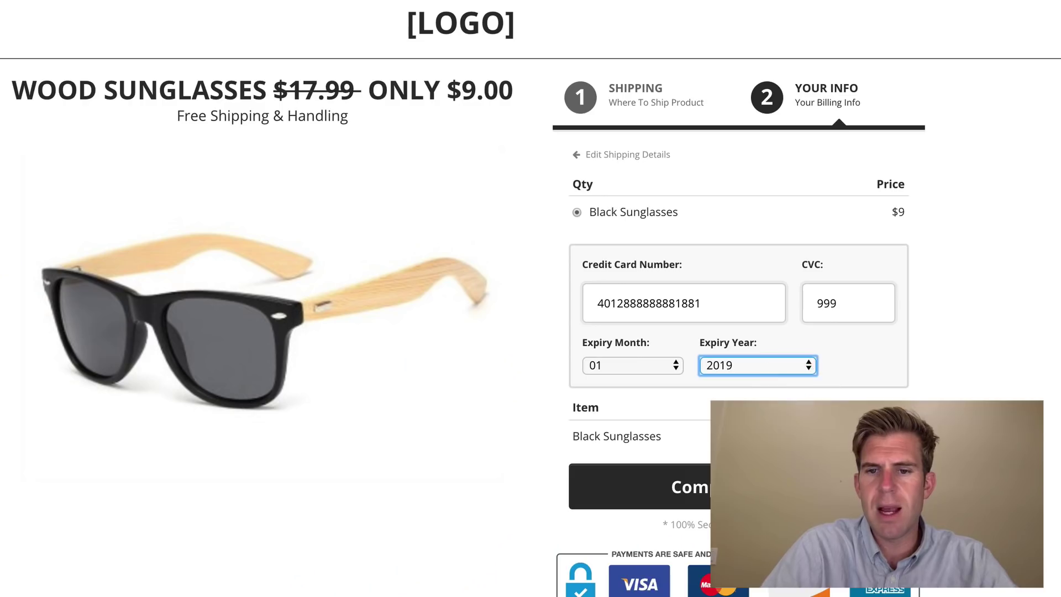
left_click(808, 394)
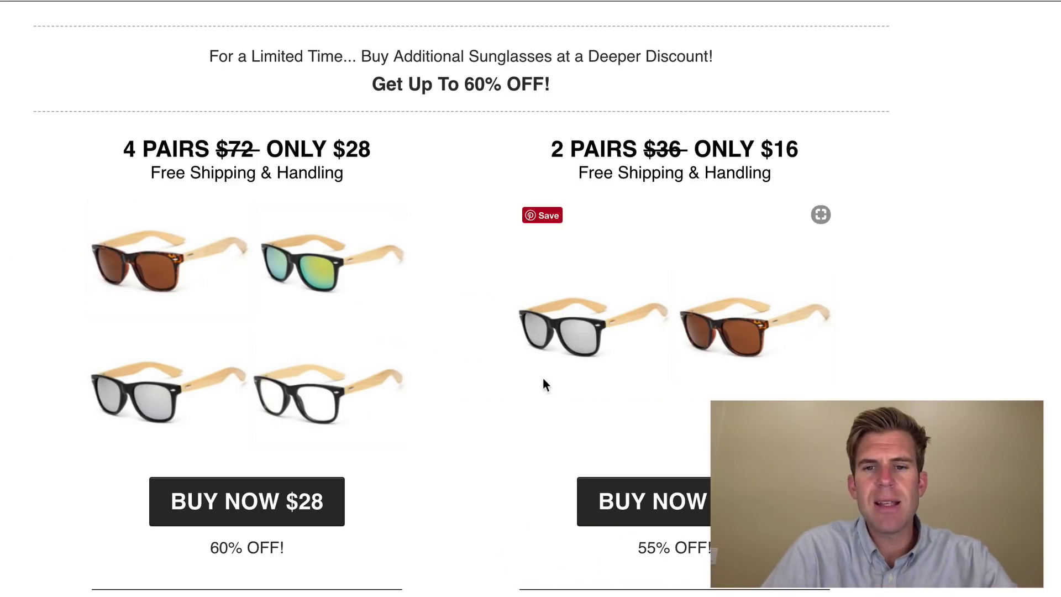
scroll(631, 500, "down", 2)
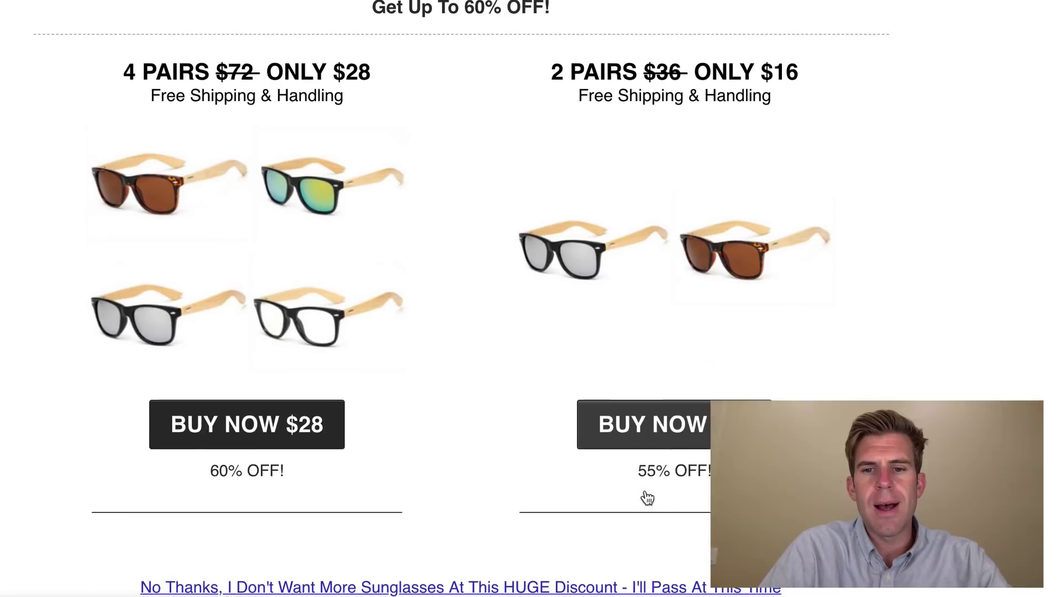
left_click(646, 440)
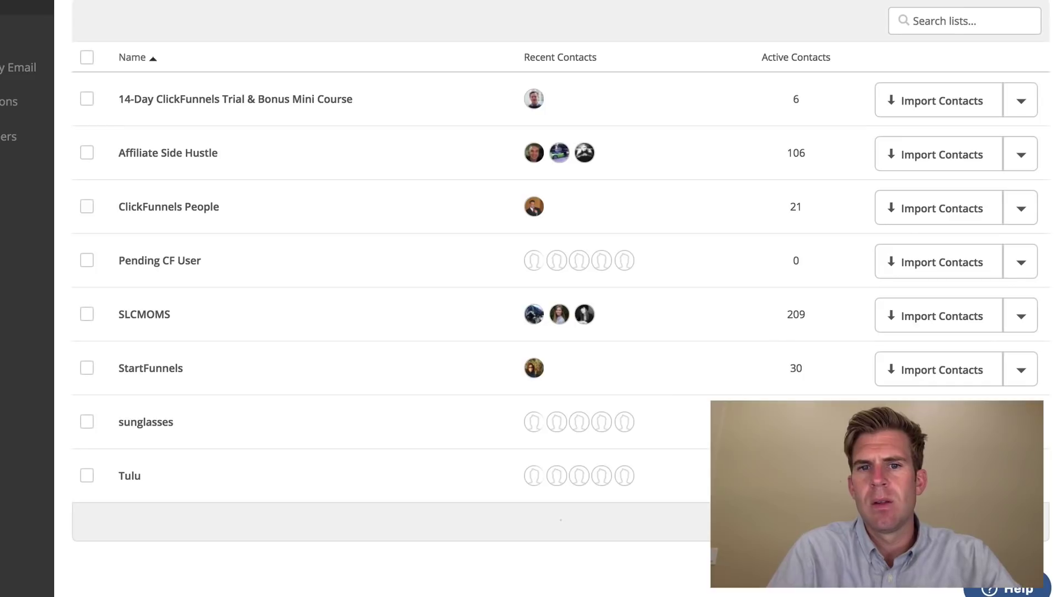
- Open the sunglasses list in ActiveCampaign and then the test buyer's contact record
left_click(145, 422)
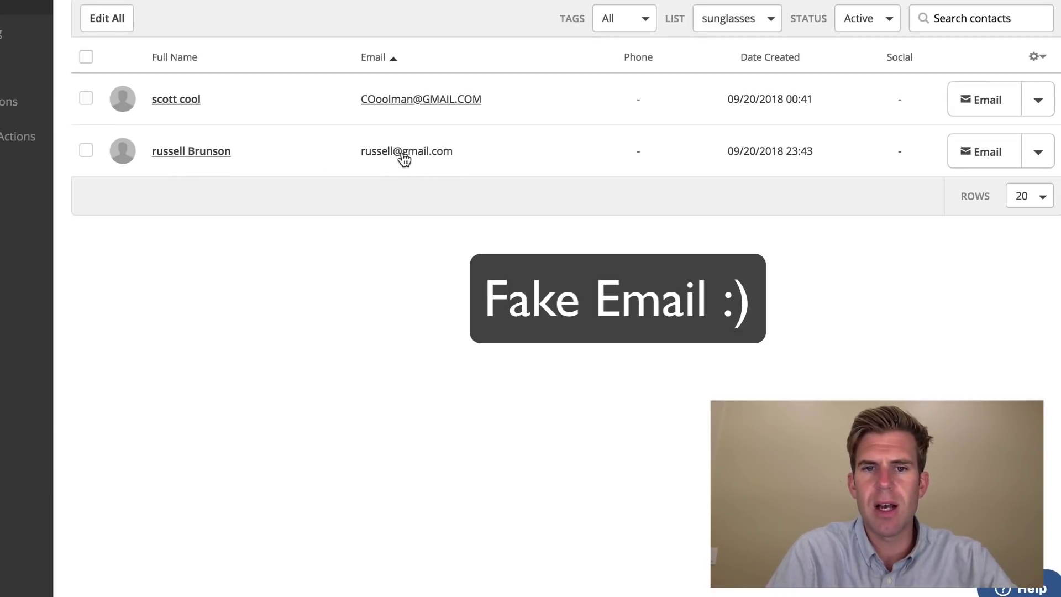
left_click(215, 152)
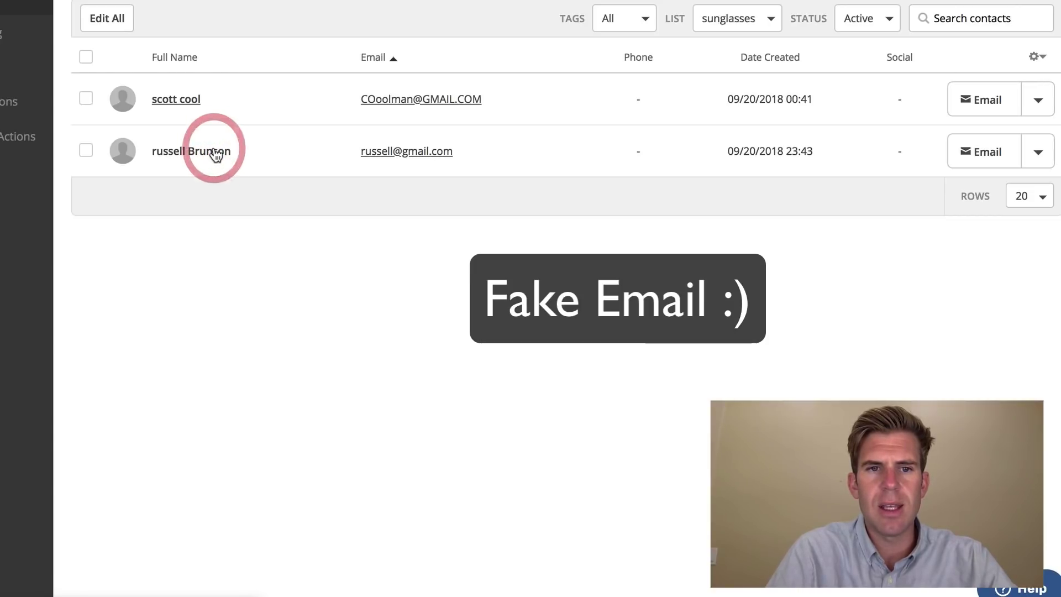
scroll(399, 453, "down", 3)
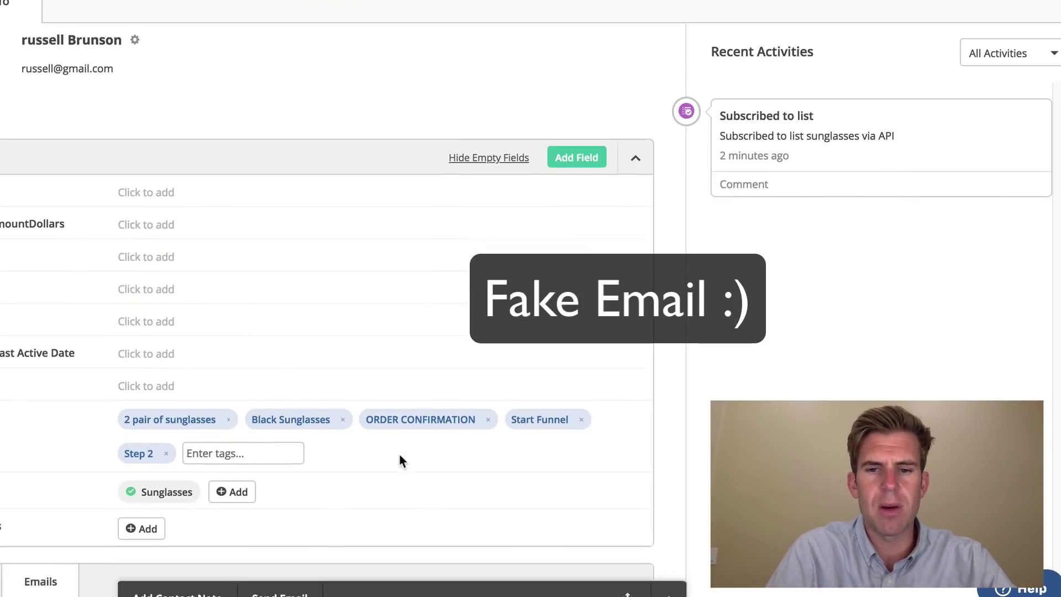